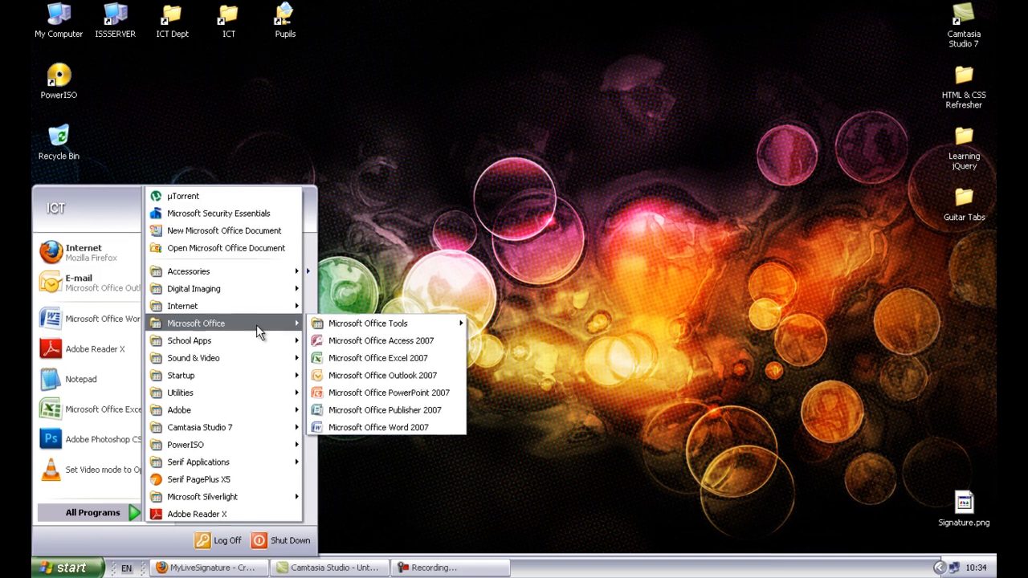
# - Launch Microsoft Word 2007 with a blank document and show the Page Layout settings
pyautogui.click(374, 440)
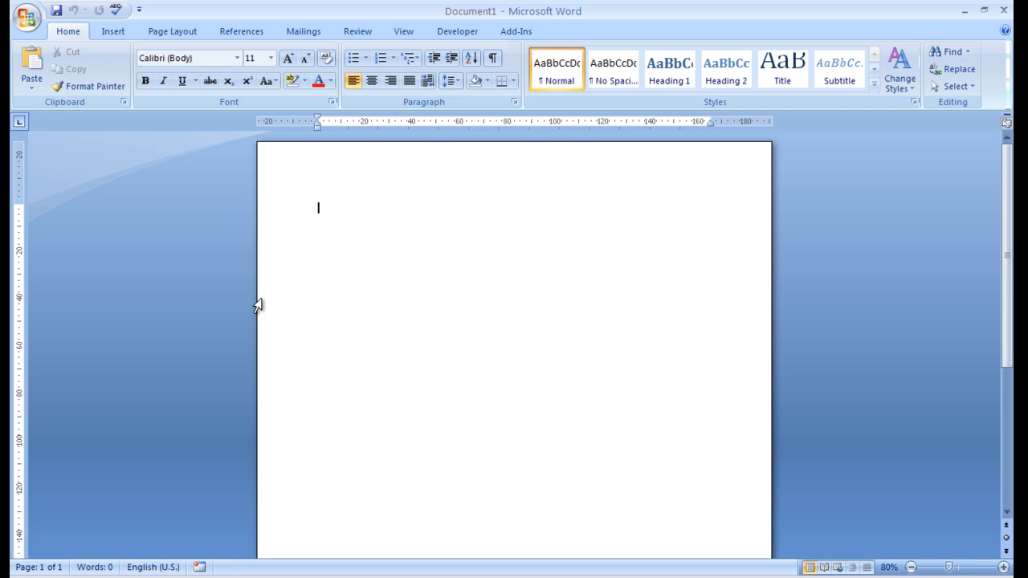
pyautogui.click(164, 34)
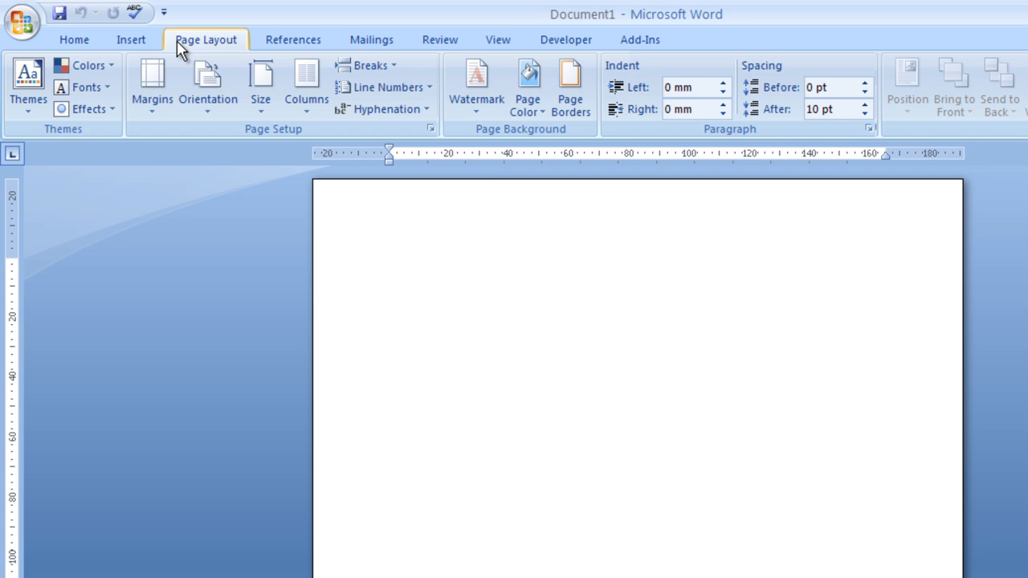
# - Apply the Normal margin preset (25.4 mm on every side) and recheck the choice
pyautogui.click(156, 115)
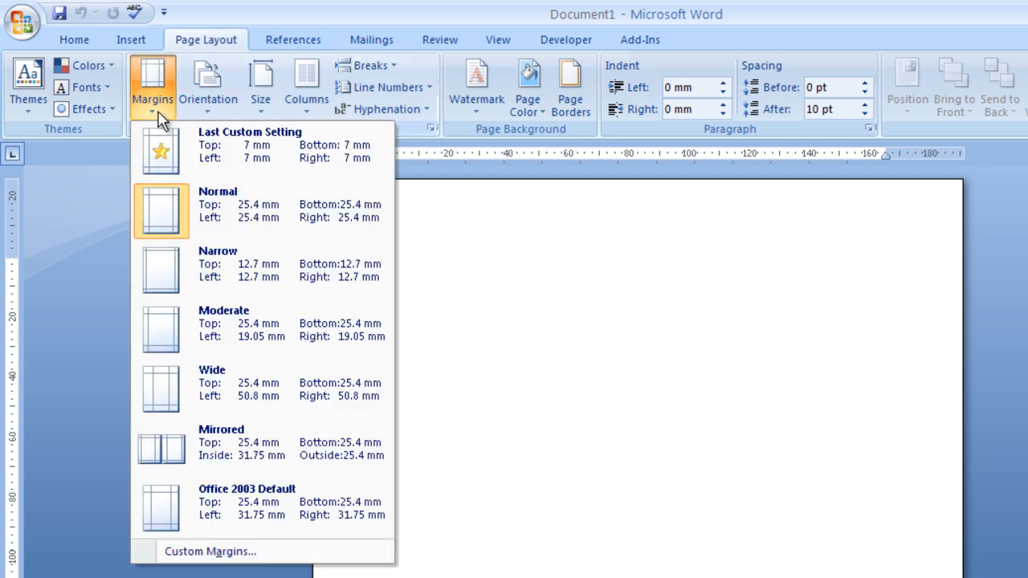
pyautogui.click(153, 216)
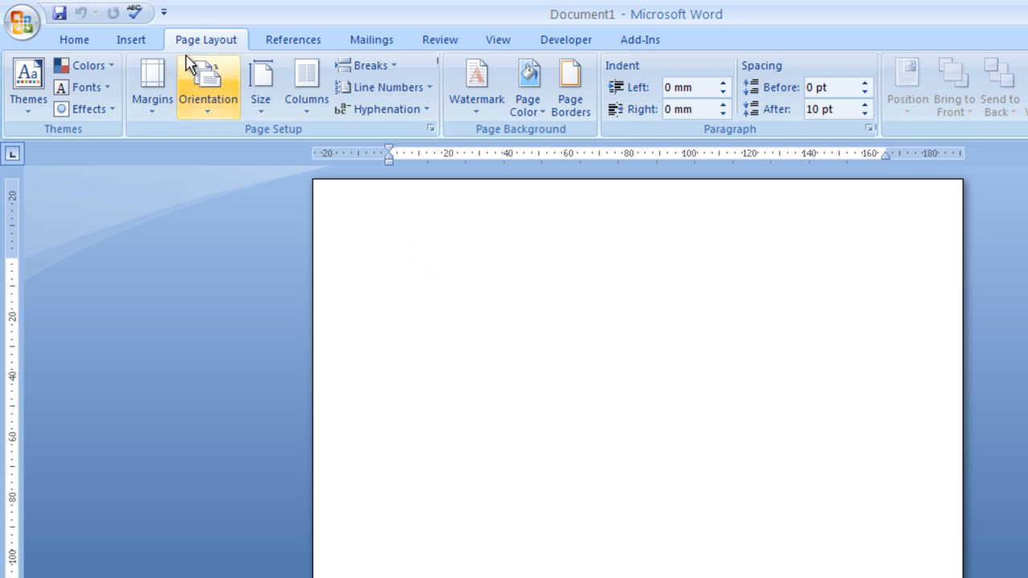
pyautogui.click(159, 94)
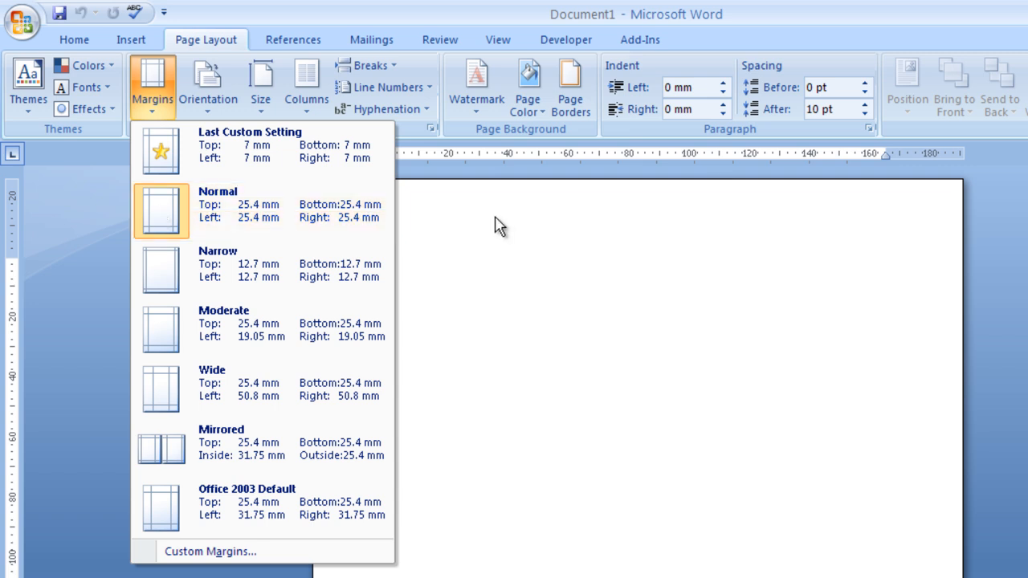
pyautogui.click(553, 254)
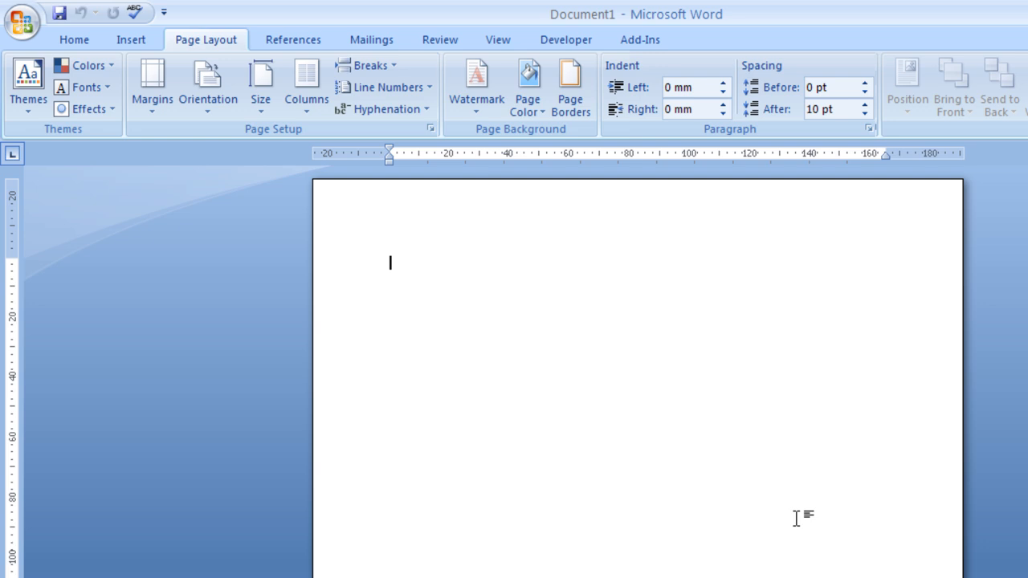
# - Type the sender's name and first two address lines, each on its own line
pyautogui.write('John Smith')
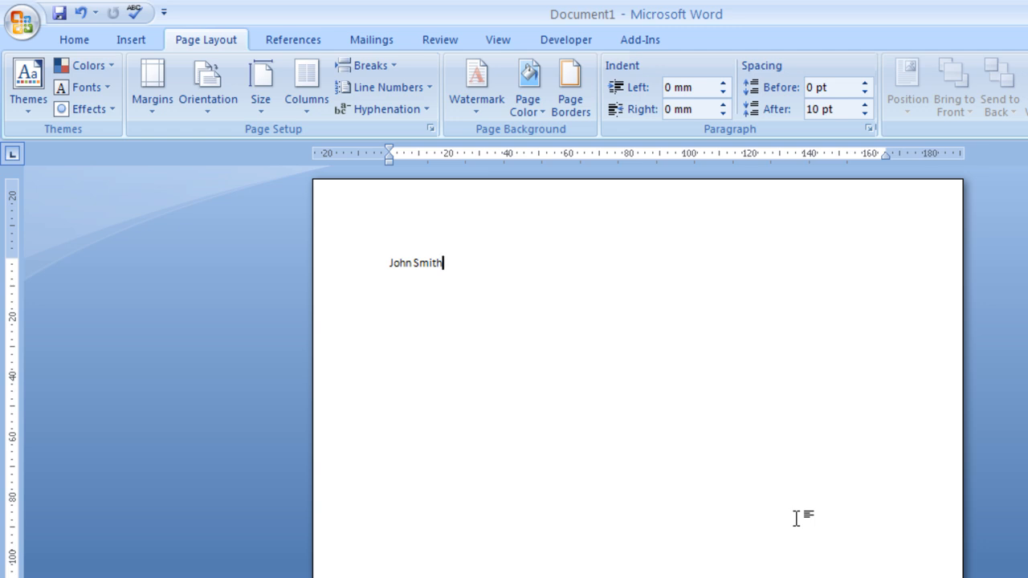
pyautogui.press('Return')
pyautogui.press('Return')
pyautogui.write('Heathfield')
pyautogui.press('Return')
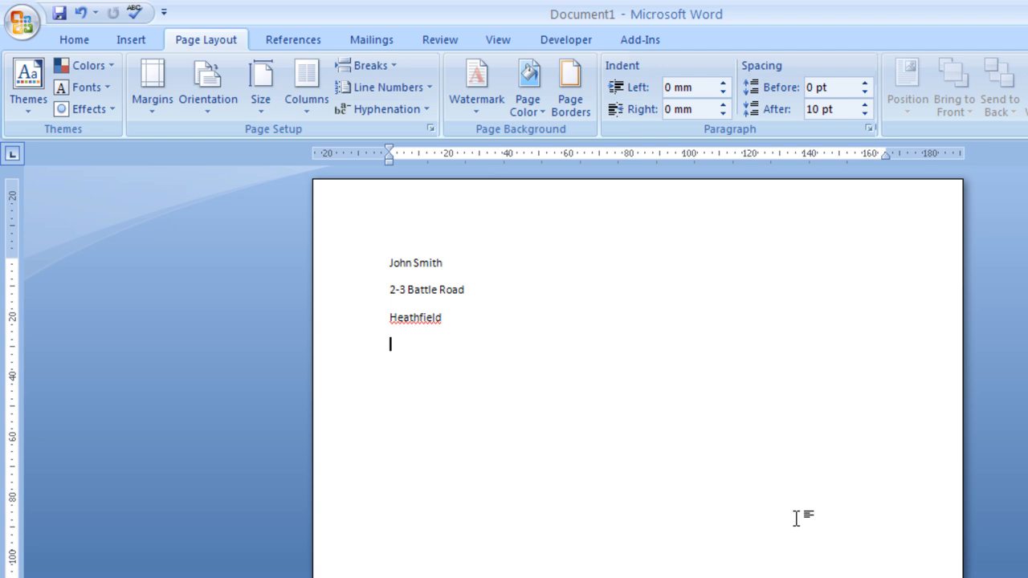
# - Add the town, county and postcode lines, then the line 'Date: 23rd January 2012'
pyautogui.write('Newton Abbott')
pyautogui.press('Return')
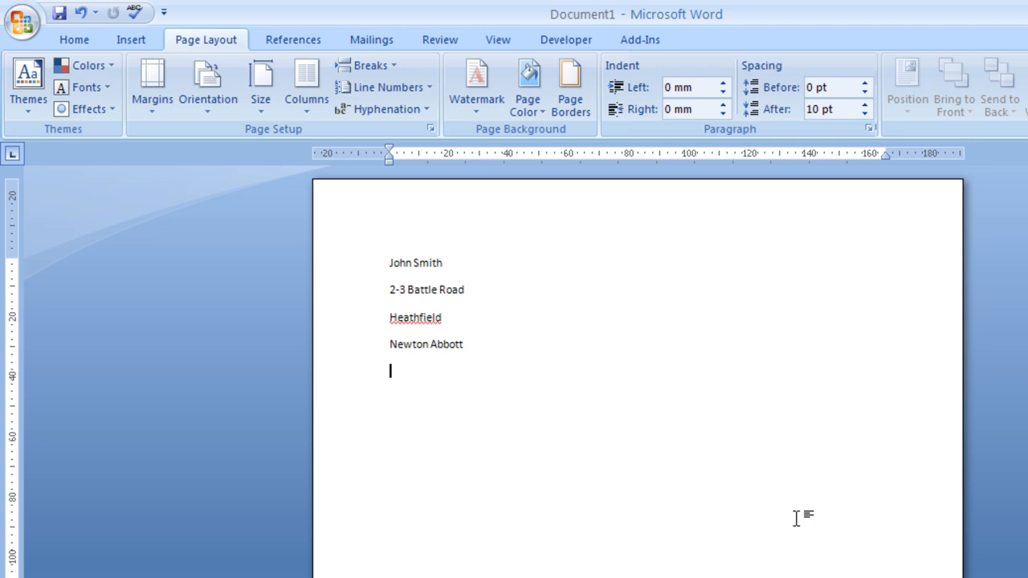
pyautogui.write('Devon')
pyautogui.press('Return')
pyautogui.write('TQ12 6RY')
pyautogui.press('Return')
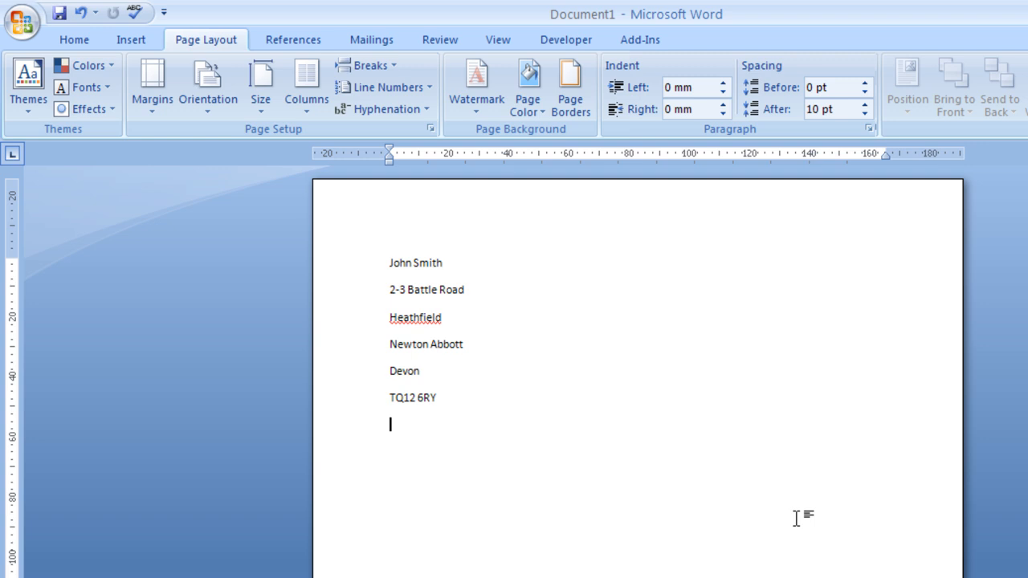
pyautogui.write('Date: 23rd January 2012')
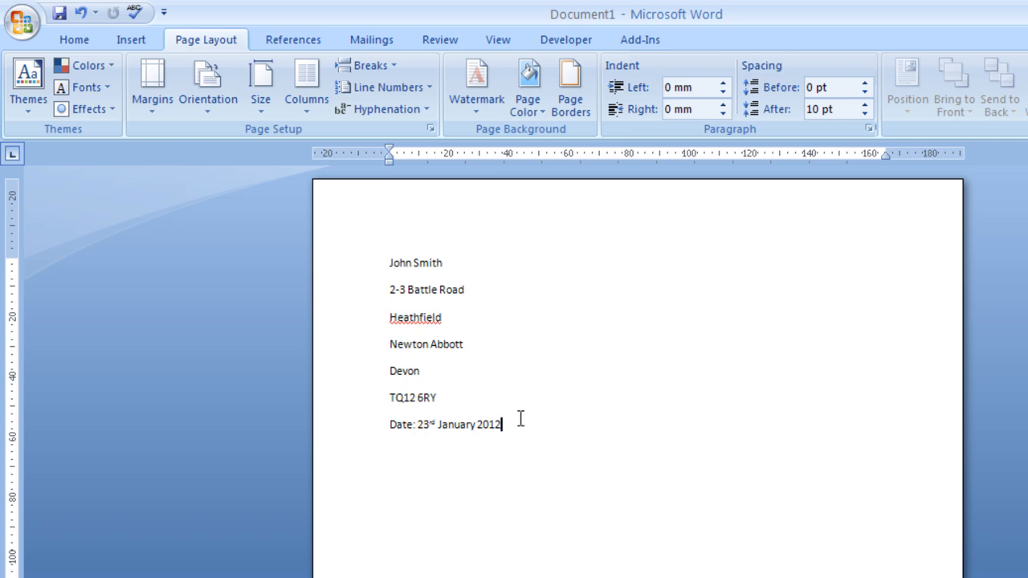
pyautogui.moveTo(417, 425); pyautogui.dragTo(434, 426)
pyautogui.click(460, 424)
pyautogui.moveTo(441, 420); pyautogui.dragTo(517, 420)
pyautogui.click(540, 422)
pyautogui.write('12')
pyautogui.write('2012')
pyautogui.doubleClick(509, 424)
pyautogui.click(530, 424)
pyautogui.doubleClick(514, 425)
pyautogui.press('BackSpace')
pyautogui.write('01')
pyautogui.click(534, 424)
pyautogui.press('BackSpace')
pyautogui.press('BackSpace')
pyautogui.write('12')
pyautogui.click(581, 424)
pyautogui.moveTo(578, 424); pyautogui.dragTo(501, 424)
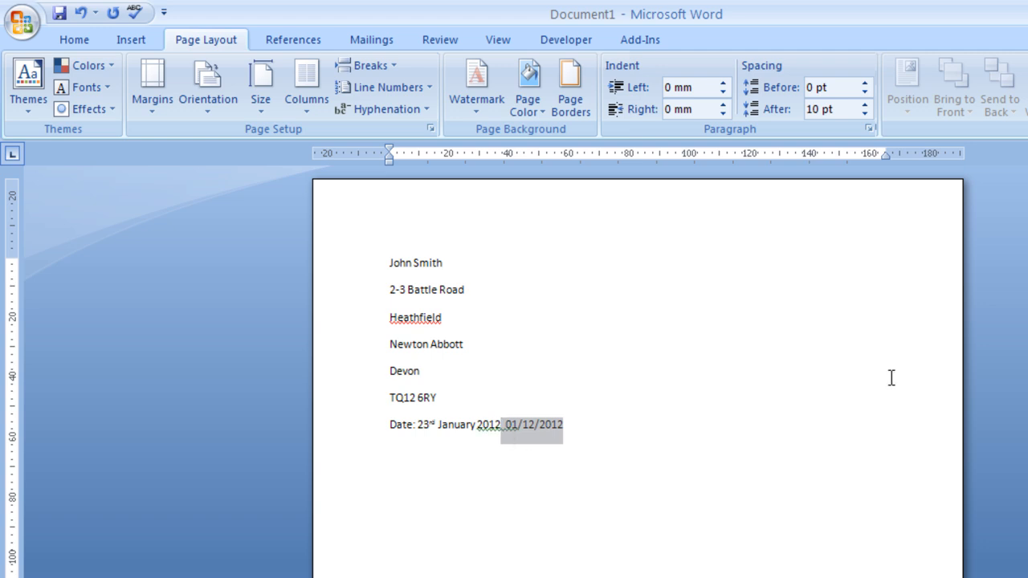
pyautogui.press('Delete')
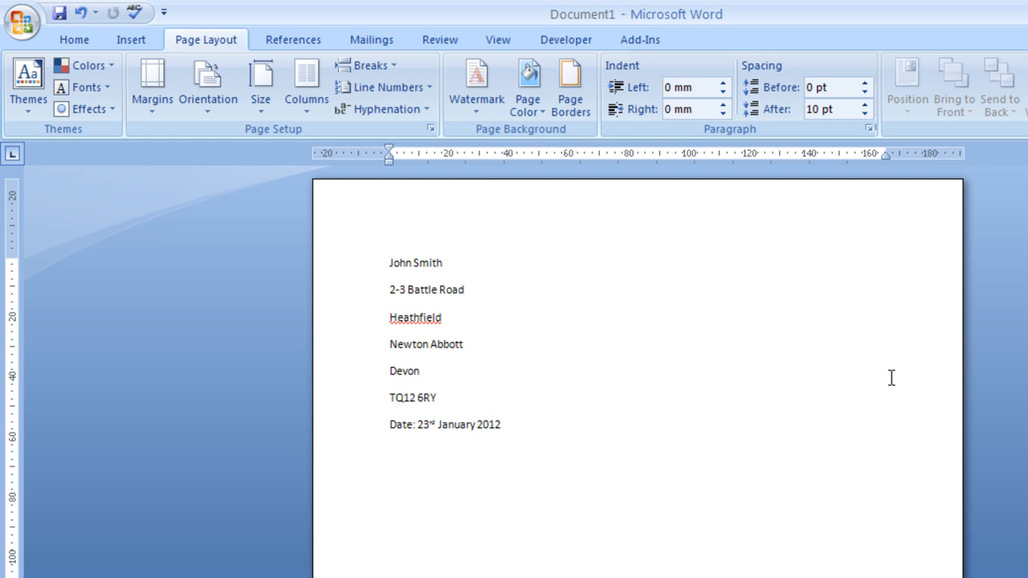
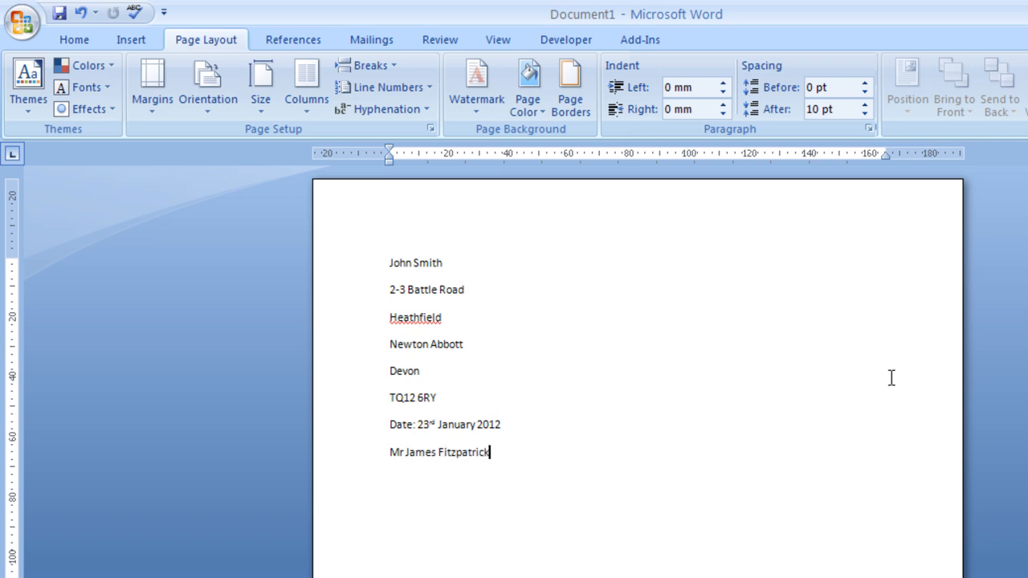
# - Enter the recipient's name, 'HR Manager', 'Cambridge Publications' and the postal address lines with postcode
pyautogui.write('HR Manager Cambr')
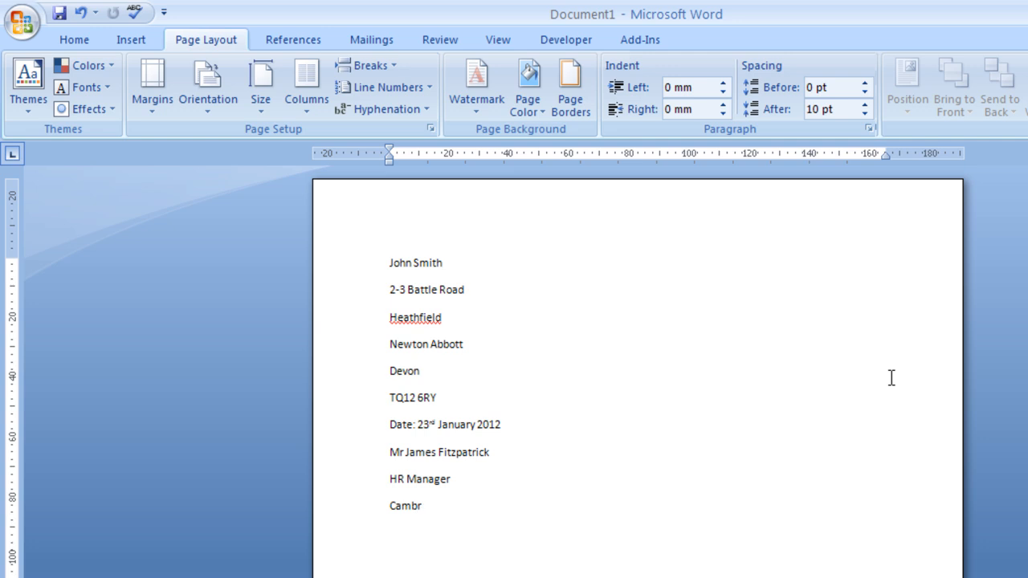
pyautogui.write('idge Publications ')
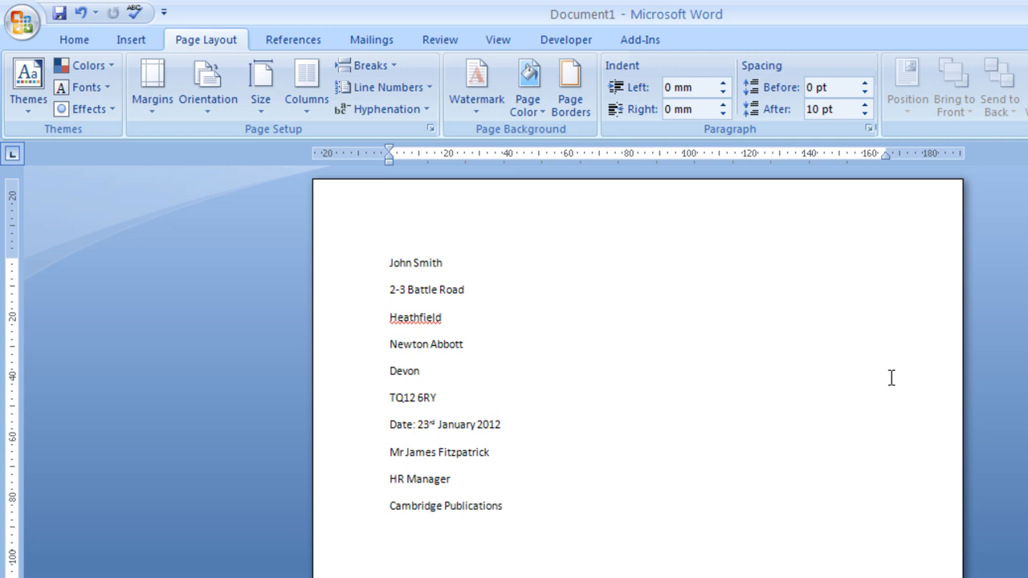
pyautogui.press('Return')
pyautogui.write('Cherry Hinton')
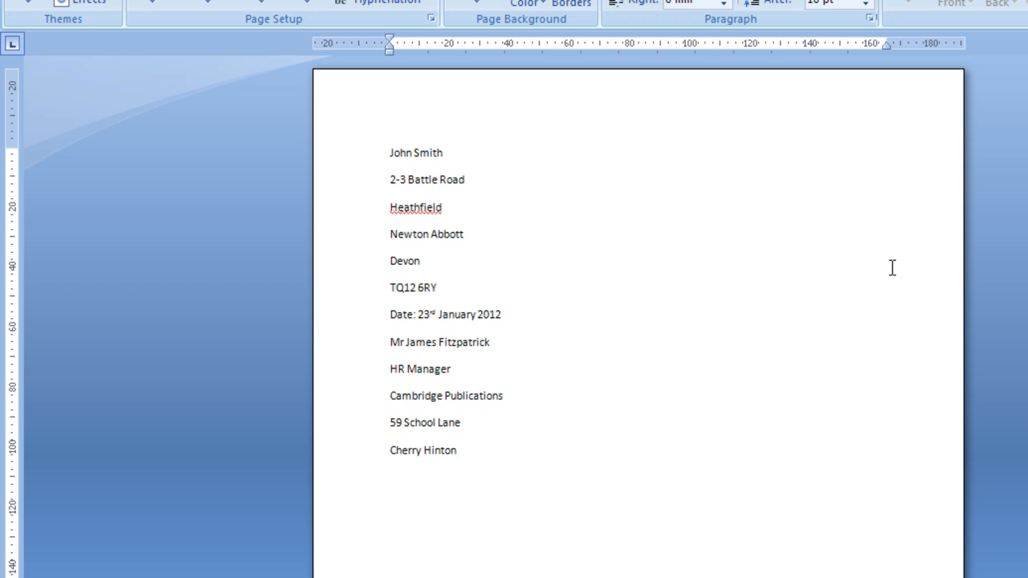
pyautogui.press('Return')
pyautogui.write('Cambridge')
pyautogui.press('Return')
pyautogui.write('CB1 5AU')
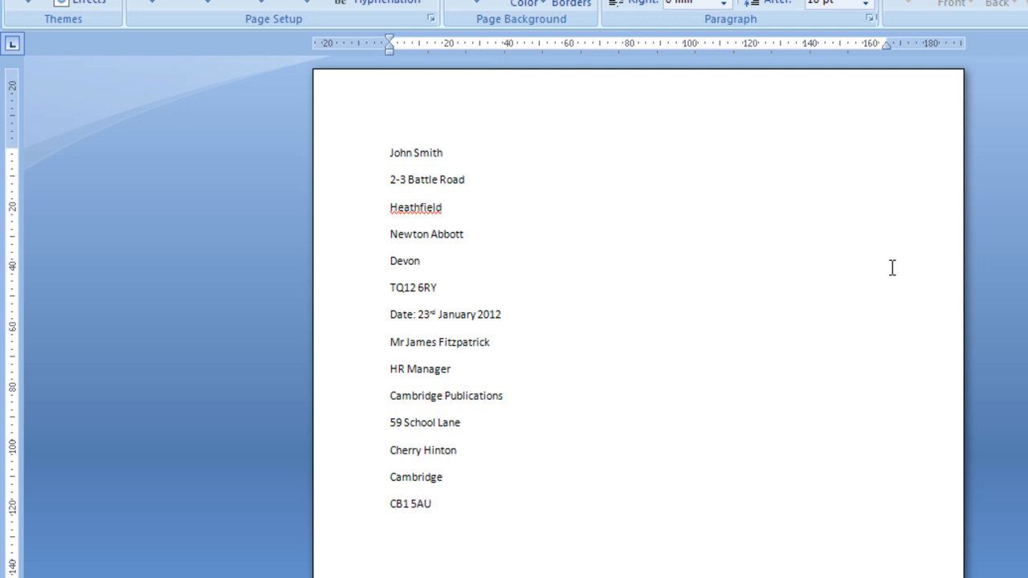
pyautogui.press('Return')
pyautogui.press('Return')
# - Type the salutation 'Dear' with the recipient's name, correcting a misspelt surname
pyautogui.scroll(-5, 774, 283)
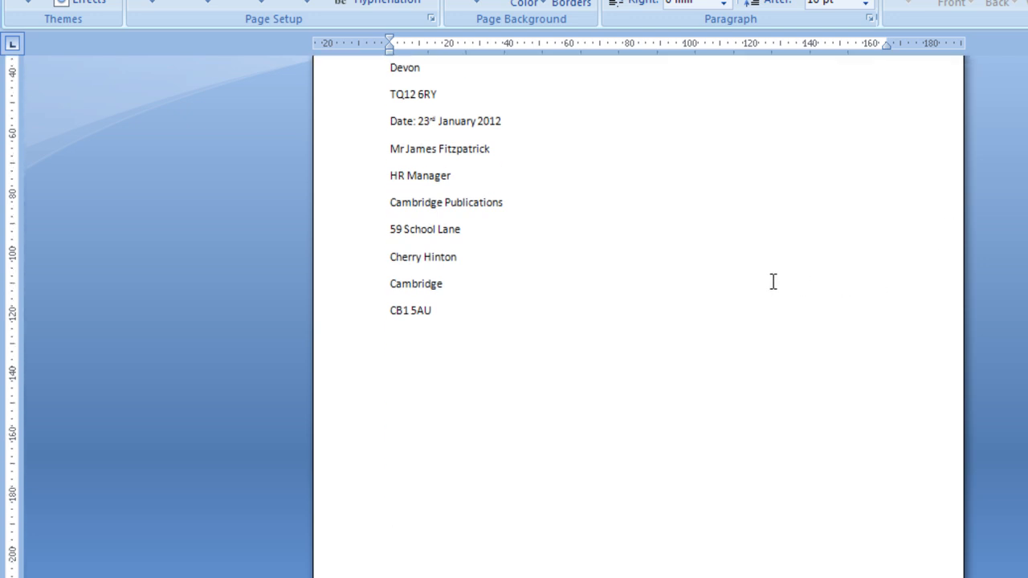
pyautogui.write('Dear Mr Fitzpatrick,')
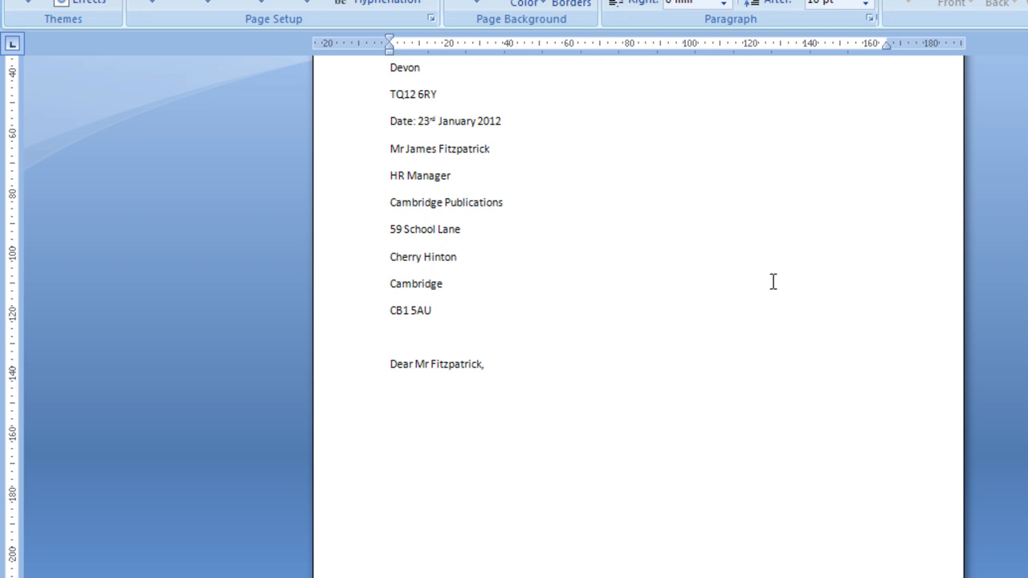
# - Type 'Yours sincerely' and the sender's name below, leaving a blank gap for the signature
pyautogui.scroll(3, 773, 281)
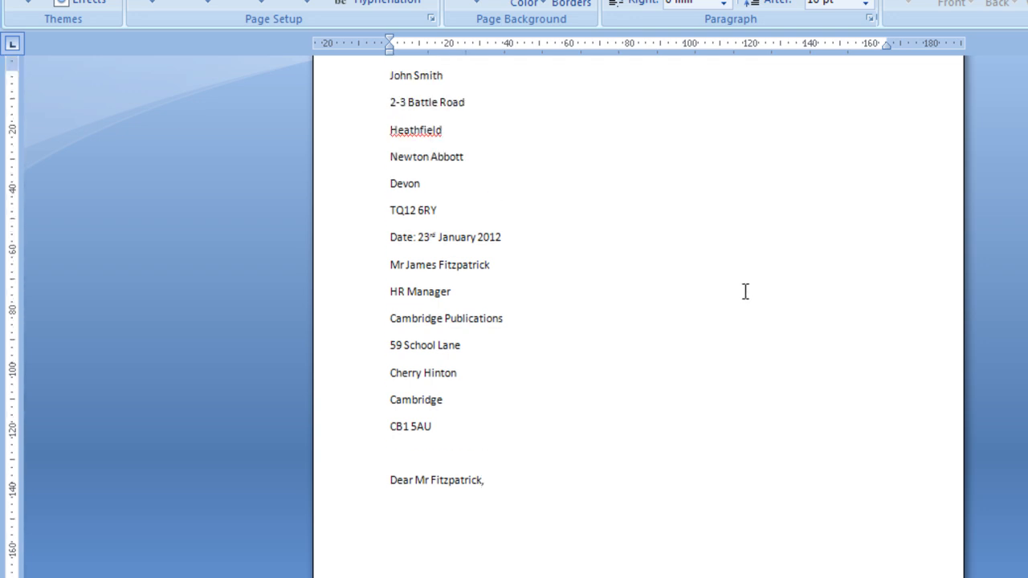
pyautogui.scroll(-3, 629, 429)
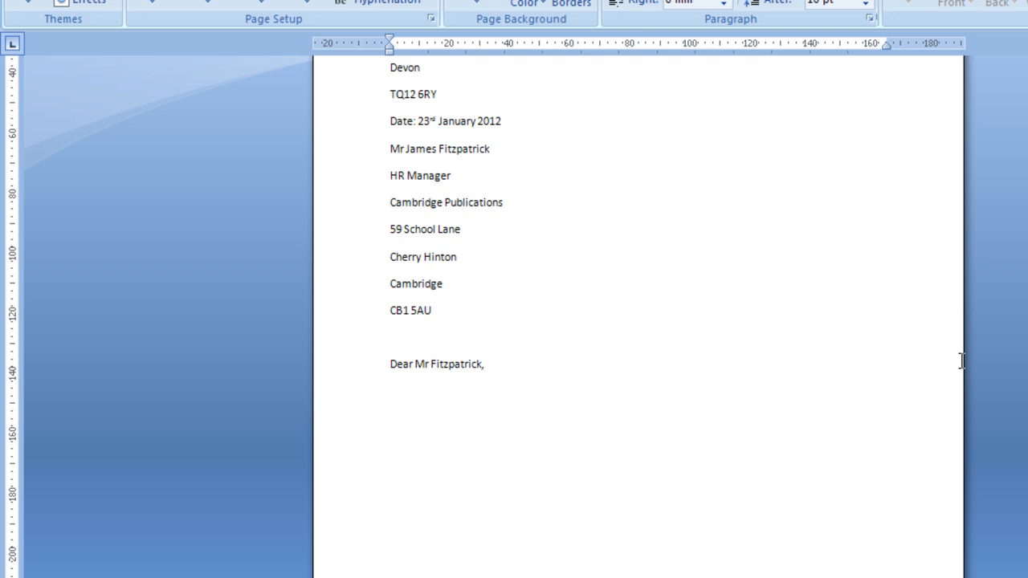
pyautogui.scroll(-3, 918, 374)
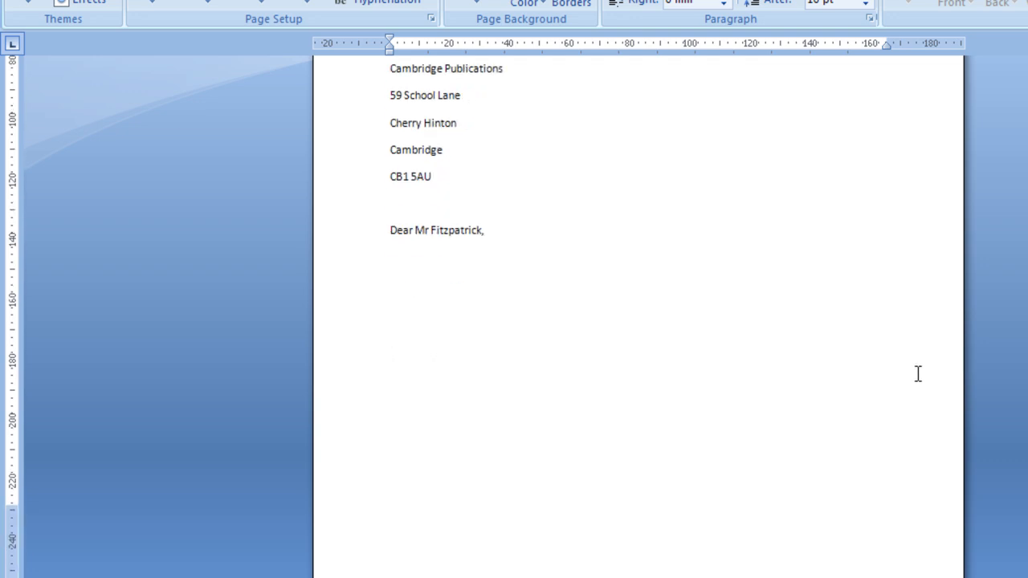
pyautogui.write('Yours sincere')
pyautogui.press('Return')
pyautogui.press('Return')
pyautogui.press('Return')
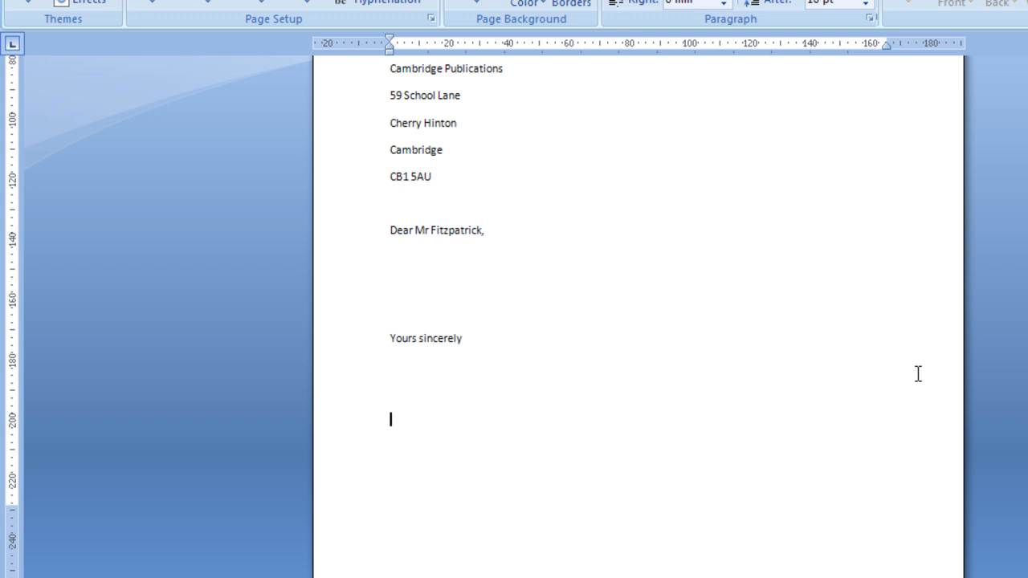
pyautogui.write('Mr John Smith')
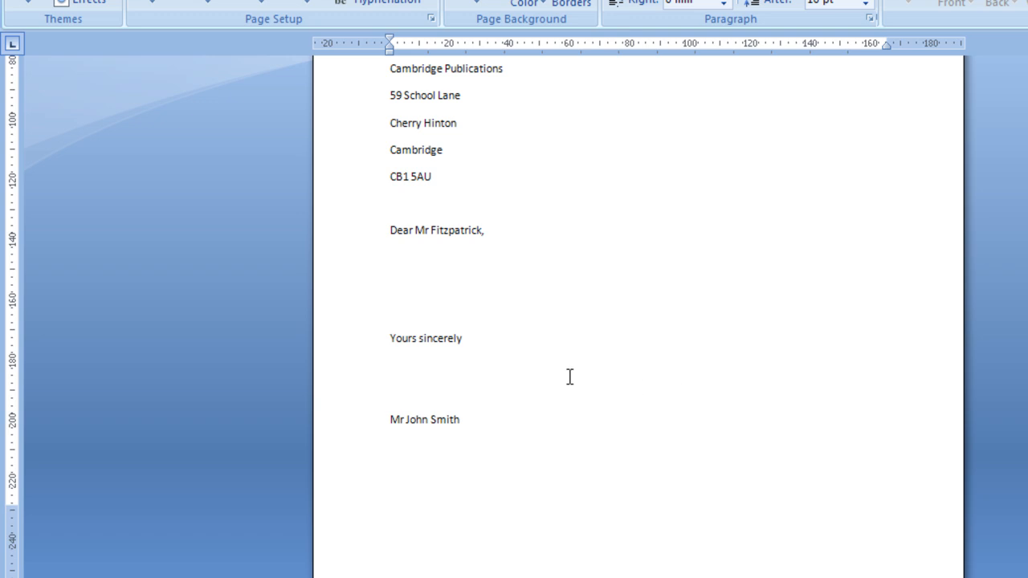
pyautogui.click(436, 371)
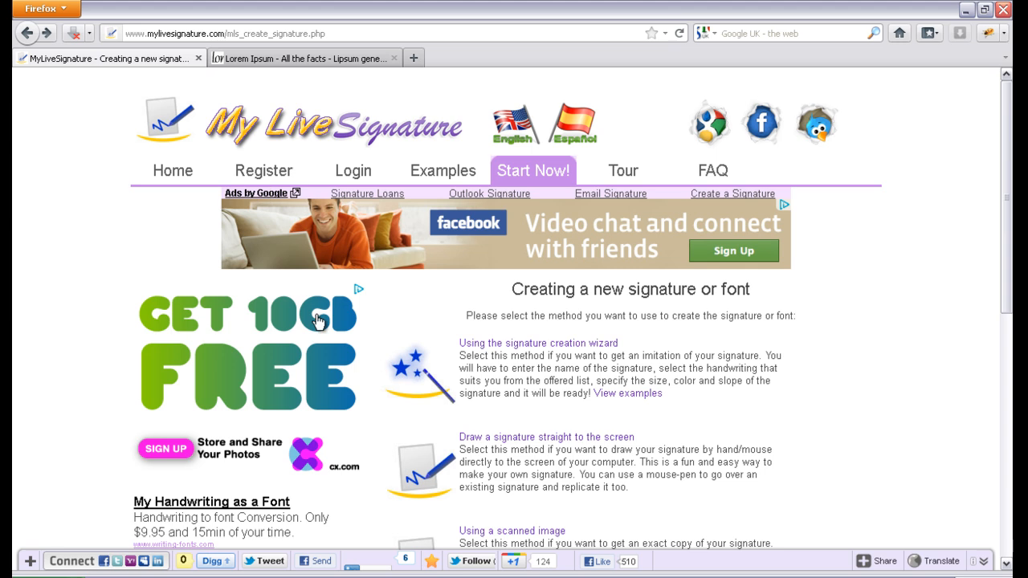
# - Pick the signature creation wizard, enter the sender's name as signature text, and continue
pyautogui.click(517, 251)
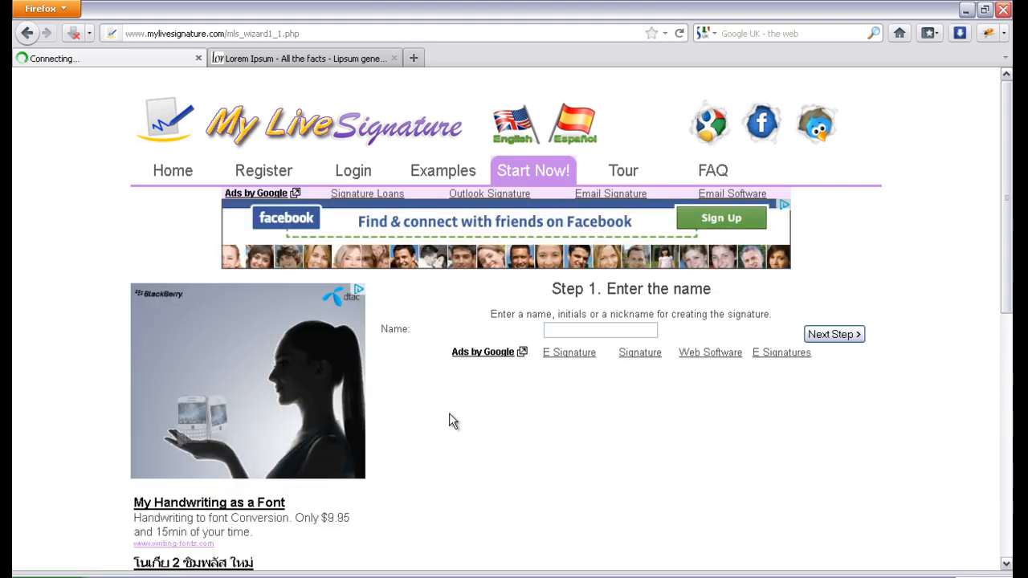
pyautogui.click(552, 329)
pyautogui.write('Jo')
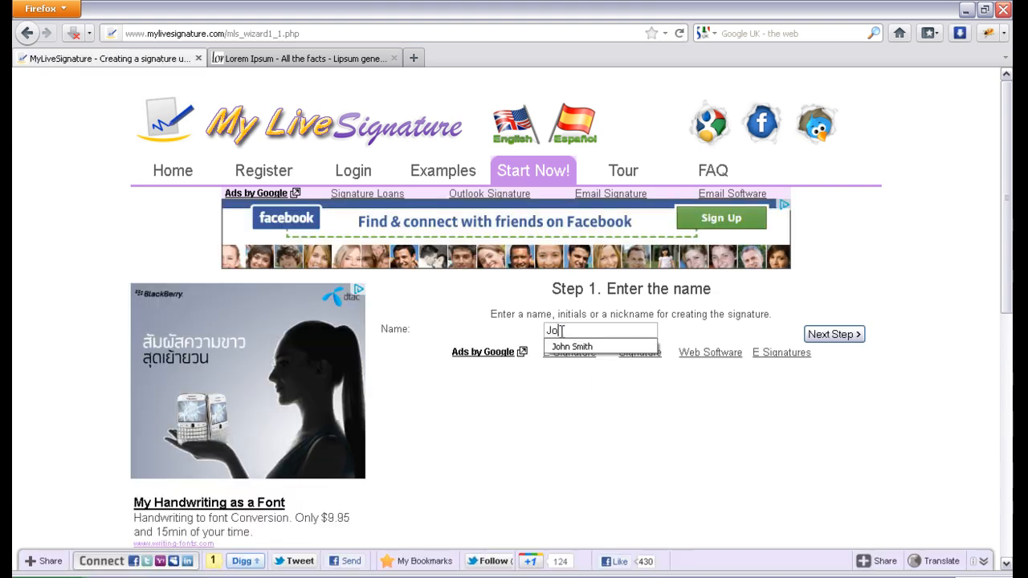
pyautogui.write('hn Smith')
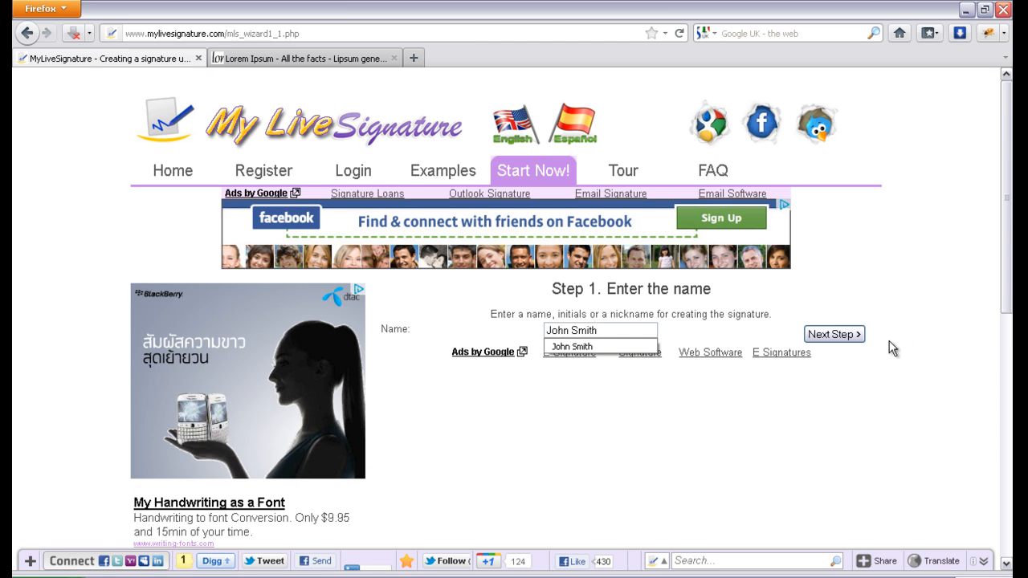
pyautogui.click(853, 333)
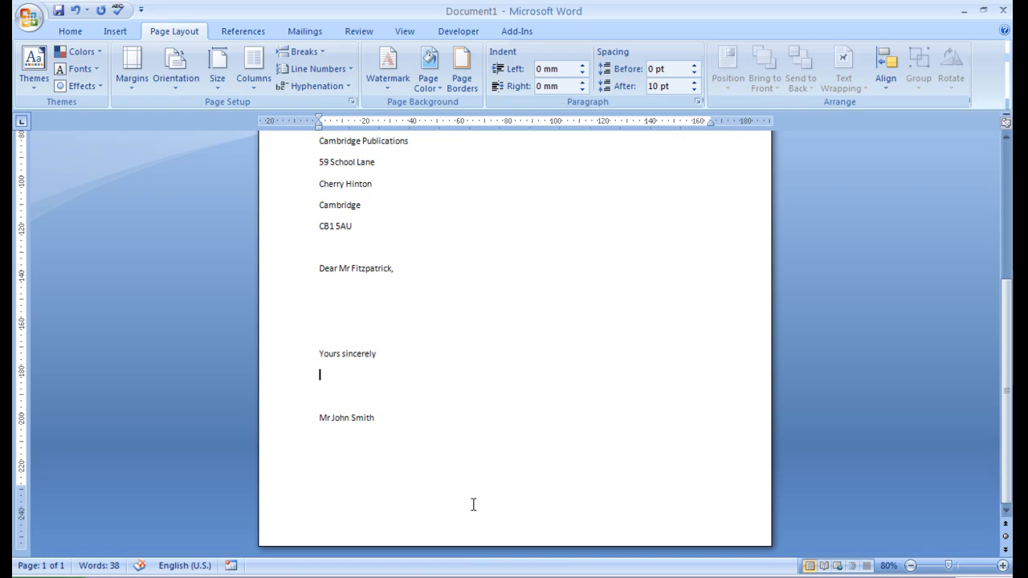
# - Delete one blank line under the closing and select Signature.png from the Desktop in Insert Picture
pyautogui.click(328, 373)
pyautogui.press('Delete')
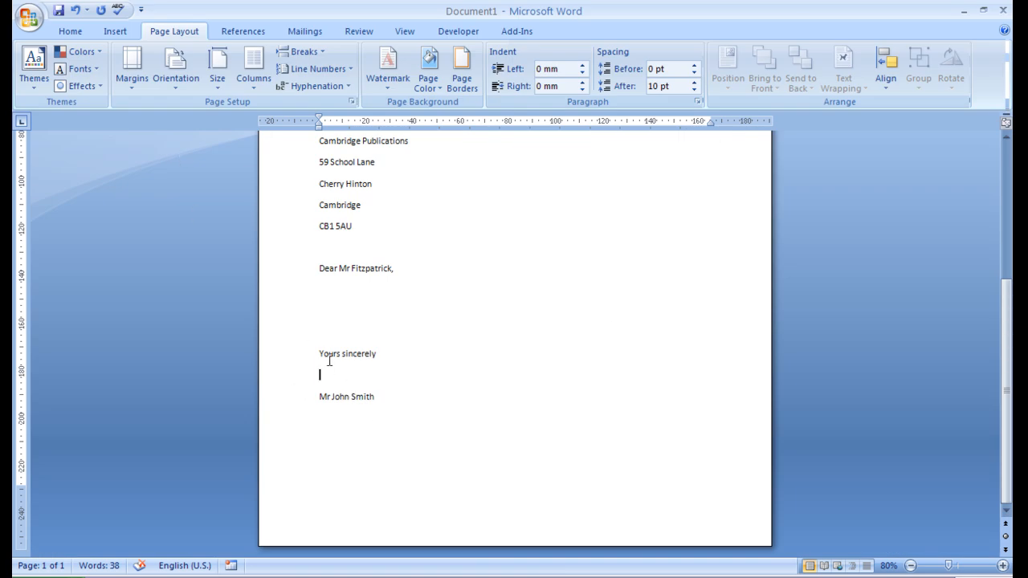
pyautogui.click(115, 31)
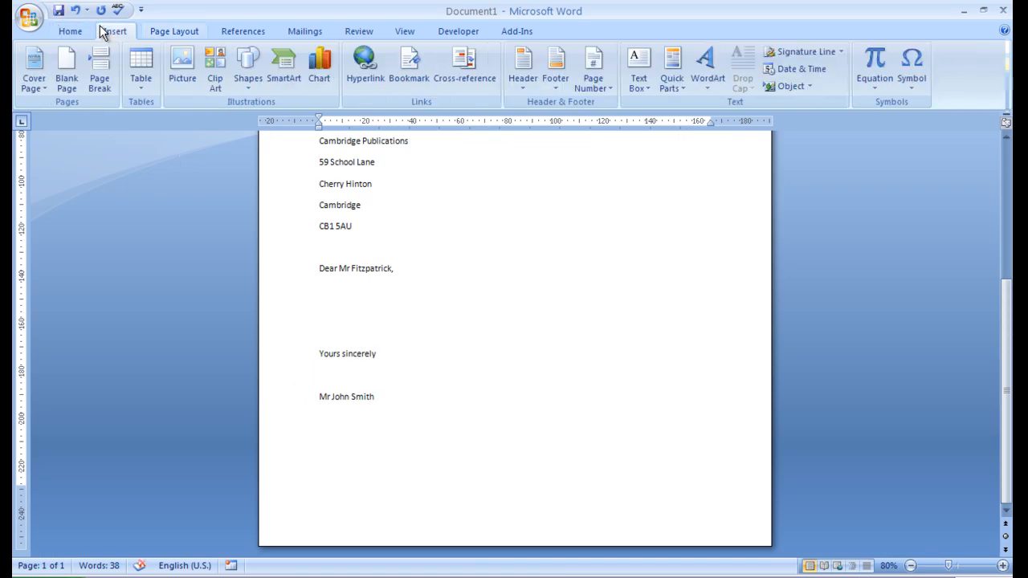
pyautogui.click(182, 71)
pyautogui.click(273, 172)
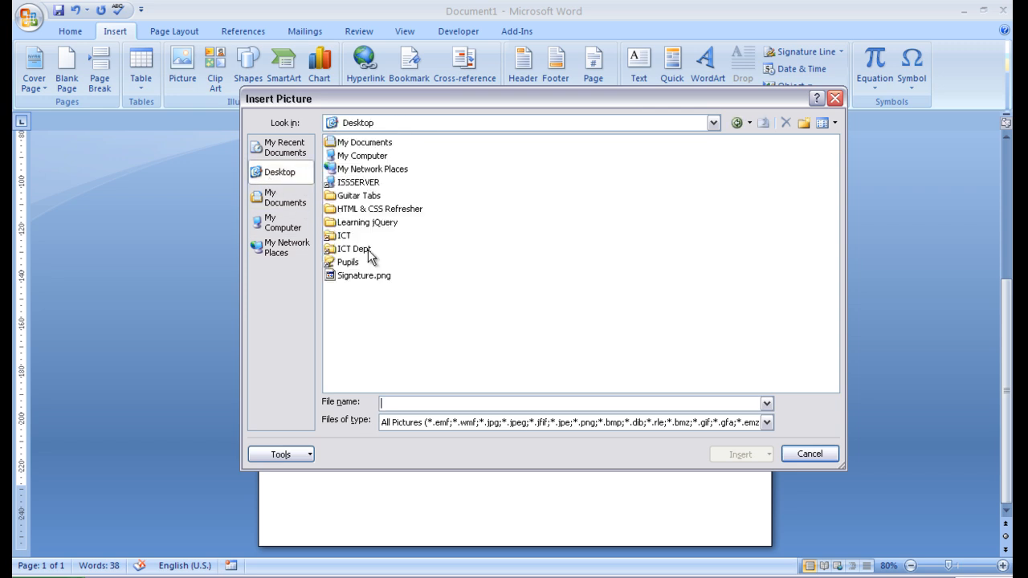
pyautogui.click(358, 275)
# - Insert Signature.png and shrink it by dragging a corner handle inward
pyautogui.click(755, 452)
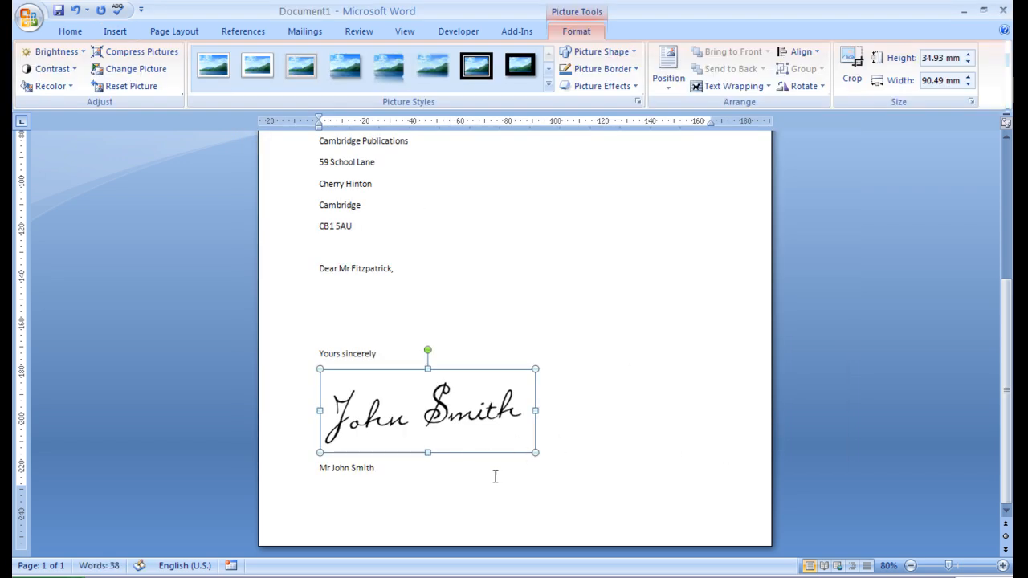
pyautogui.moveTo(536, 369); pyautogui.dragTo(442, 416)
pyautogui.click(513, 442)
pyautogui.click(393, 395)
pyautogui.click(420, 428)
# - Select the blank lines between the salutation and the closing
pyautogui.scroll(2, 394, 392)
pyautogui.click(339, 388)
pyautogui.moveTo(328, 349); pyautogui.dragTo(328, 386)
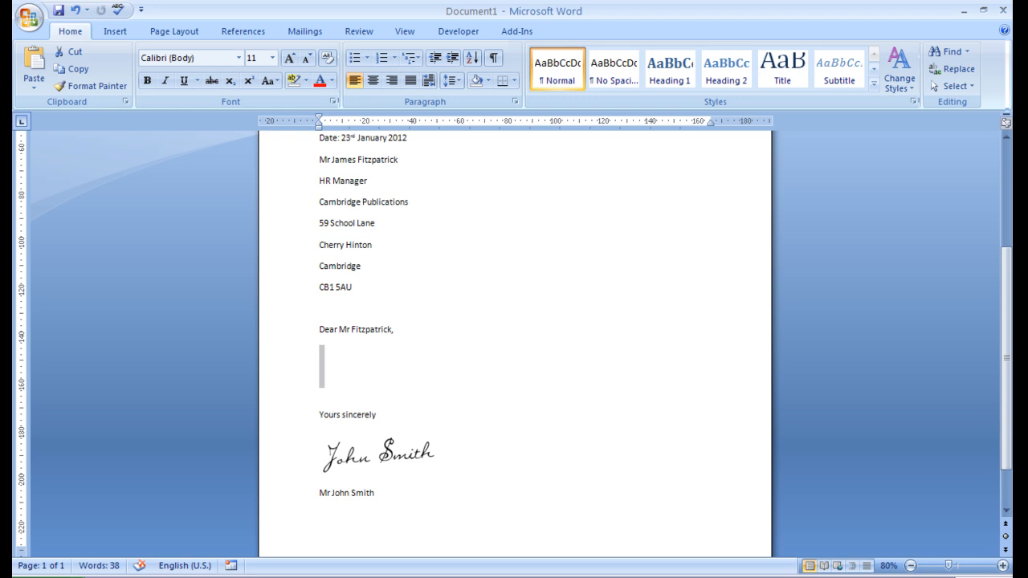
# - In Firefox's Lipsum.com tab, generate Lorem Ipsum and select the three paragraphs
pyautogui.click(321, 571)
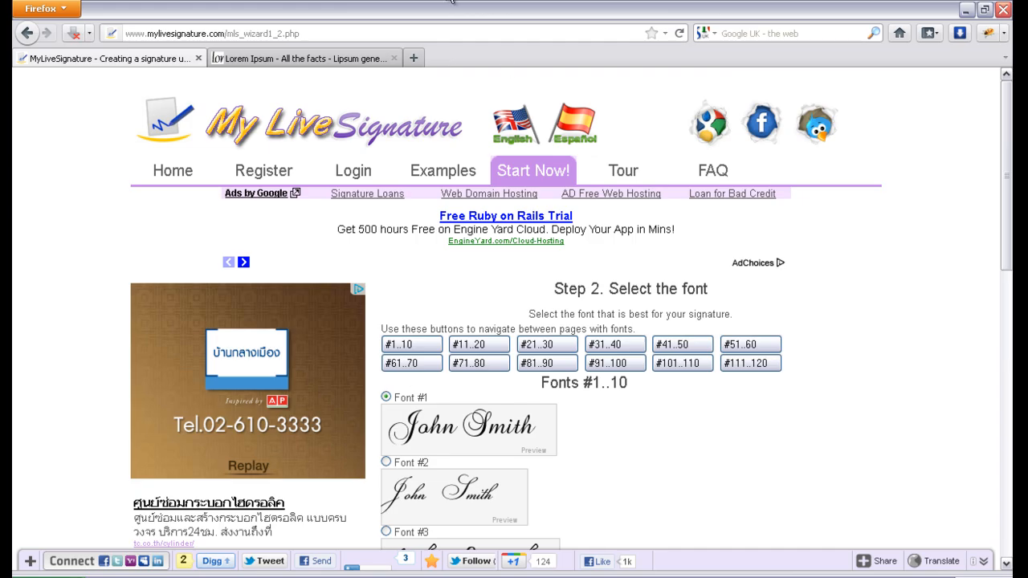
pyautogui.click(305, 56)
pyautogui.scroll(8, 488, 252)
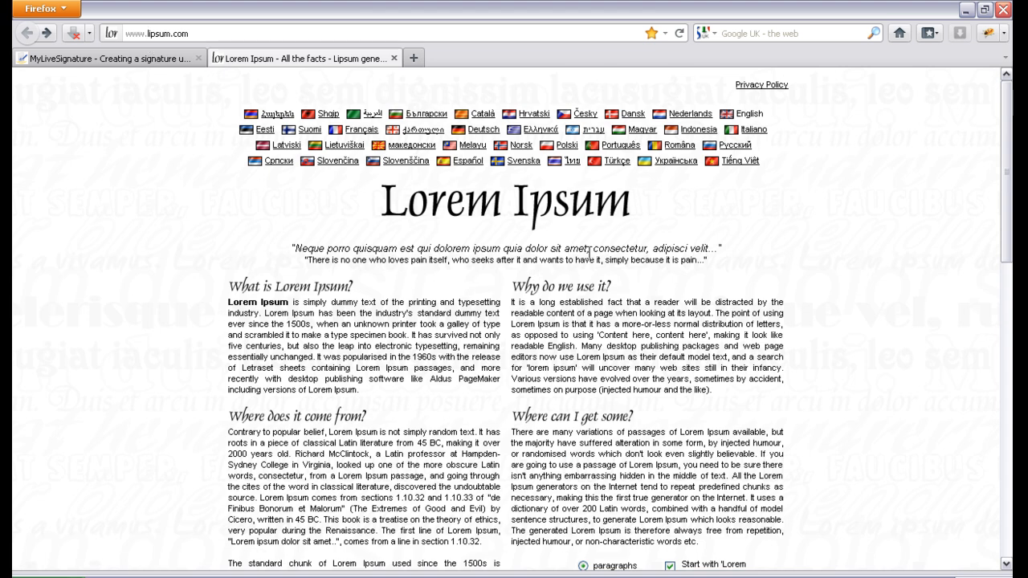
pyautogui.scroll(-6, 425, 427)
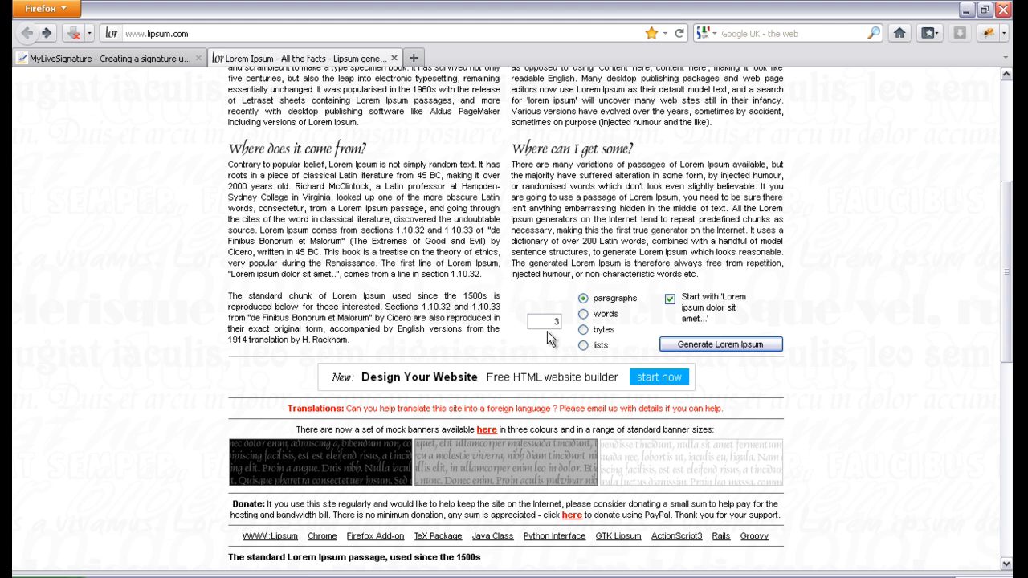
pyautogui.scroll(1, 514, 261)
pyautogui.scroll(-3, 594, 254)
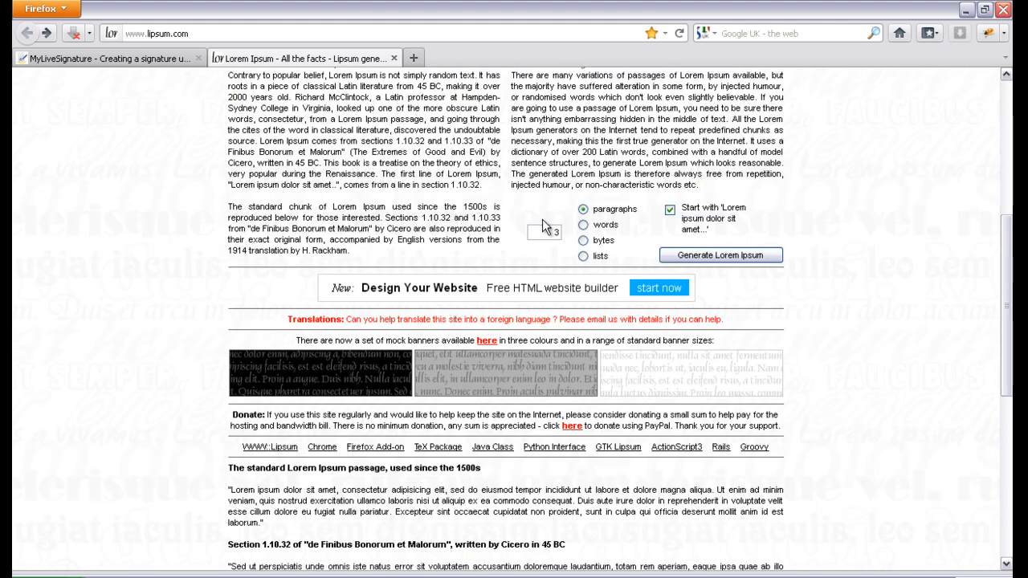
pyautogui.click(693, 252)
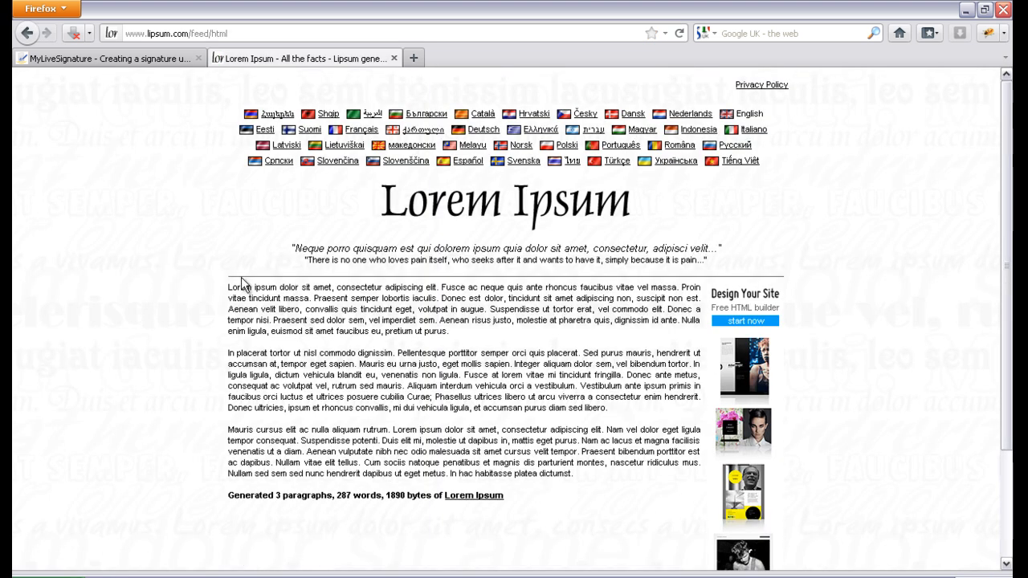
pyautogui.moveTo(229, 284); pyautogui.dragTo(590, 477)
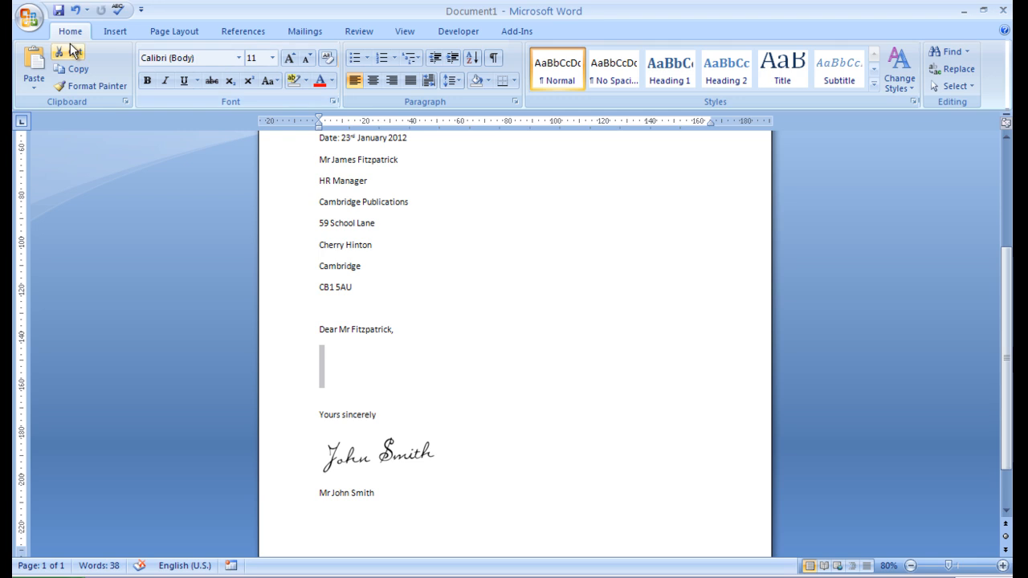
# - Paste the Lorem Ipsum into the letter as Unformatted Text via Paste Special
pyautogui.click(33, 84)
pyautogui.click(68, 122)
pyautogui.click(409, 216)
pyautogui.click(625, 399)
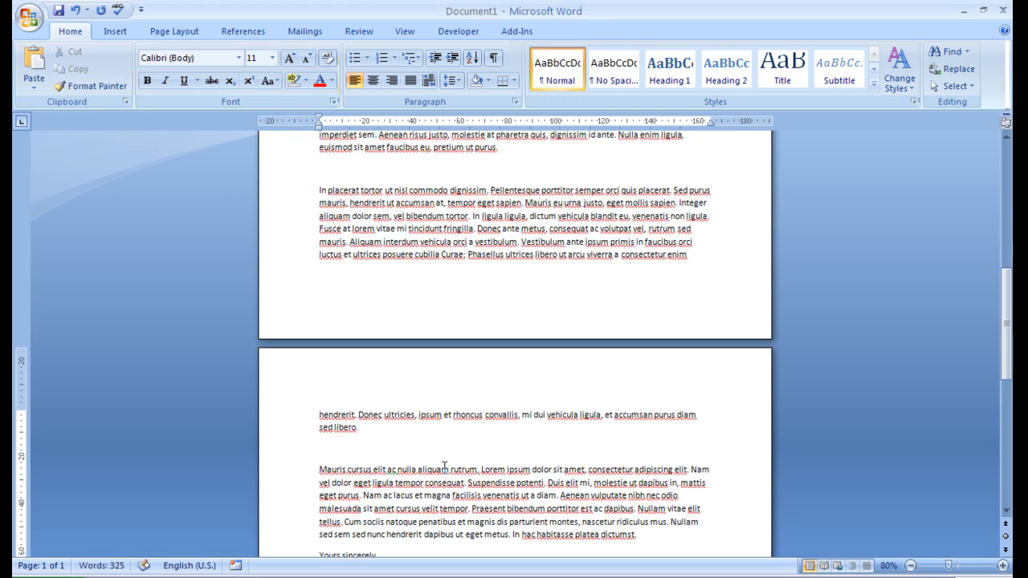
# - Delete the stray blank lines between the pasted paragraphs, including before the third paragraph
pyautogui.scroll(3, 443, 461)
pyautogui.click(361, 255)
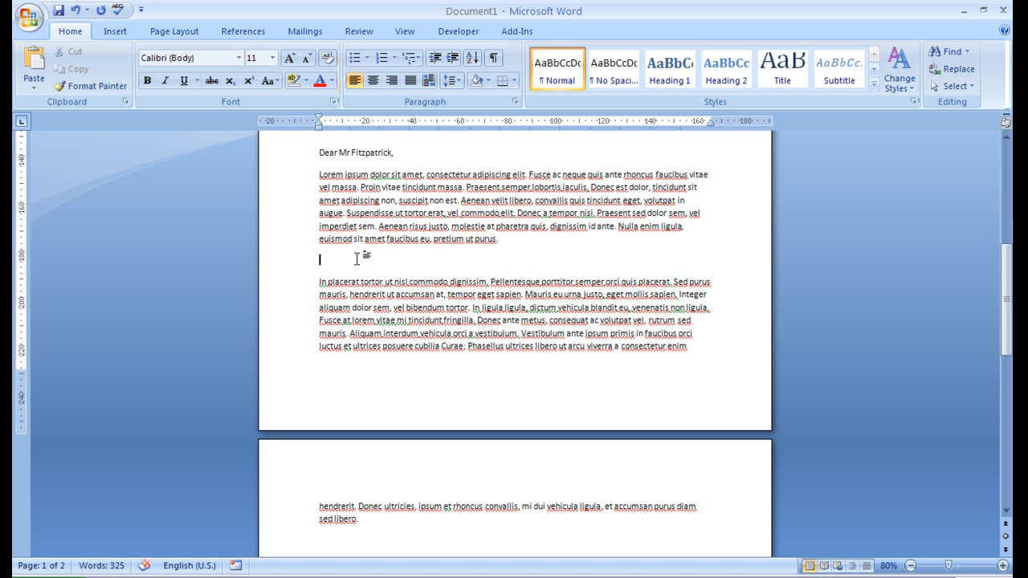
pyautogui.press('Delete')
pyautogui.scroll(-3, 407, 376)
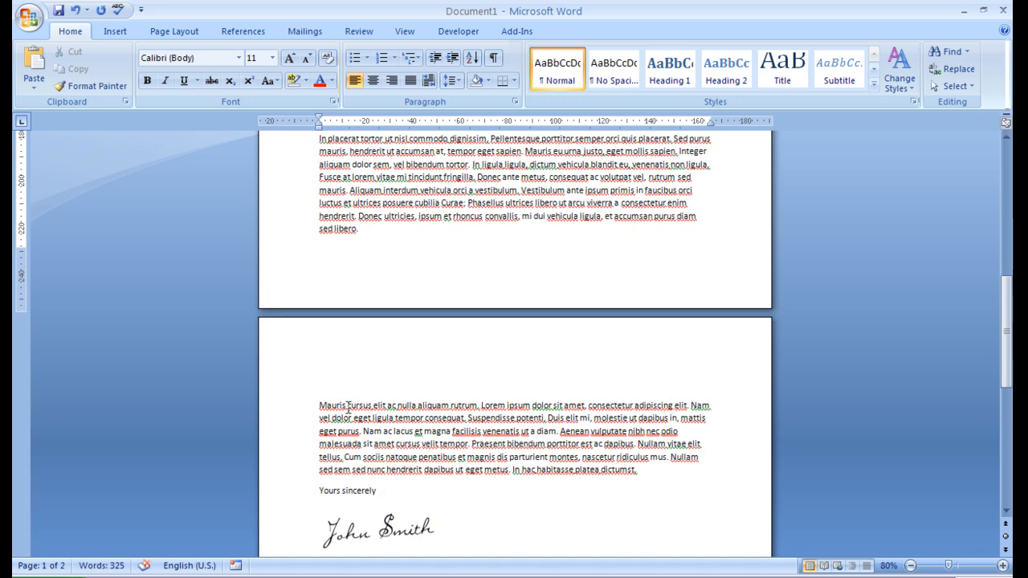
pyautogui.scroll(3, 348, 415)
pyautogui.scroll(-3, 408, 406)
pyautogui.click(356, 361)
pyautogui.press('Delete')
pyautogui.scroll(10, 391, 391)
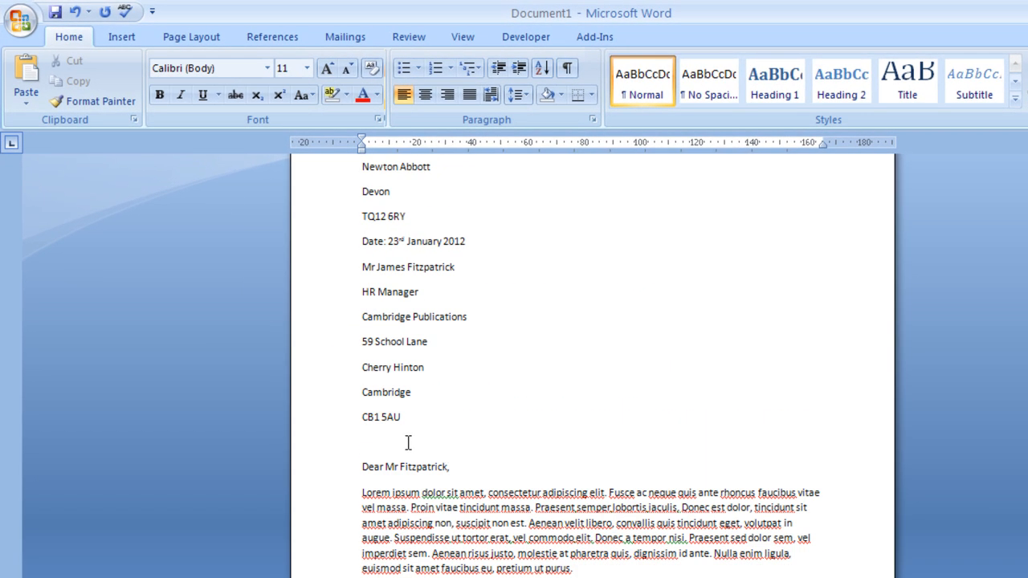
pyautogui.click(408, 442)
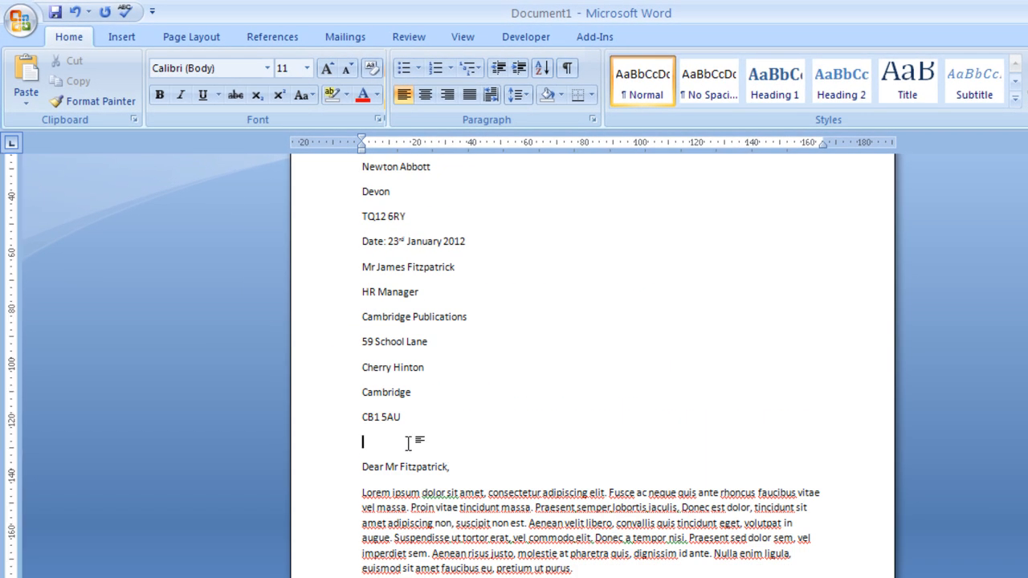
pyautogui.scroll(3, 537, 517)
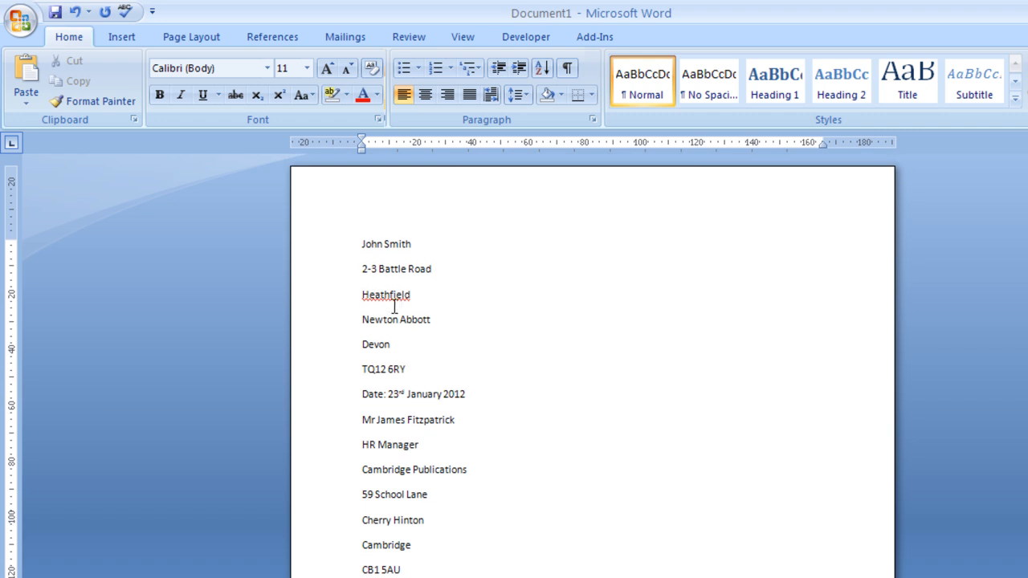
pyautogui.scroll(-3, 478, 316)
pyautogui.scroll(3, 450, 305)
# - Select the entire letter text
pyautogui.tripleClick(384, 249)
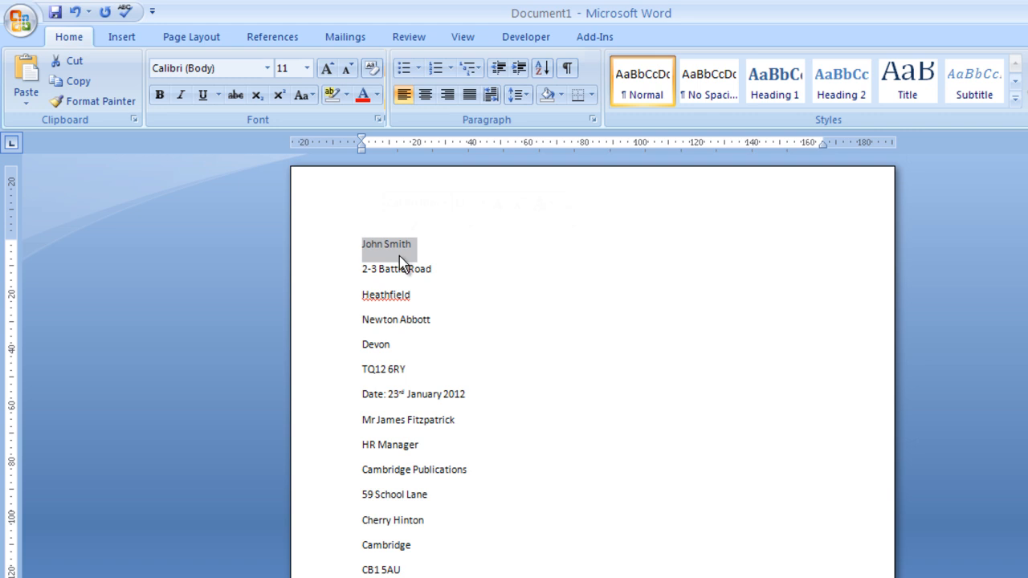
pyautogui.click(397, 245)
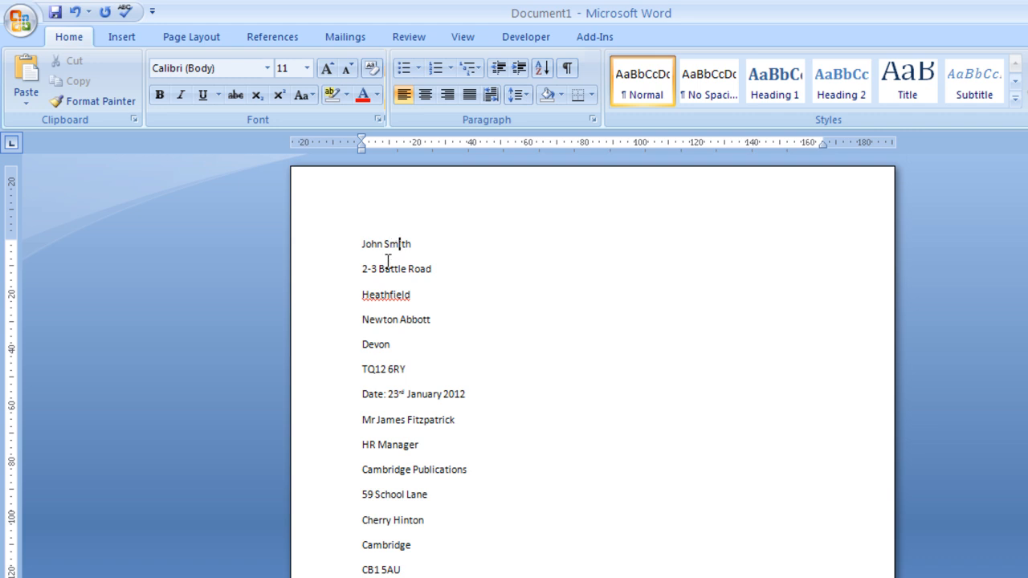
pyautogui.hotkey('ctrl', 'a')
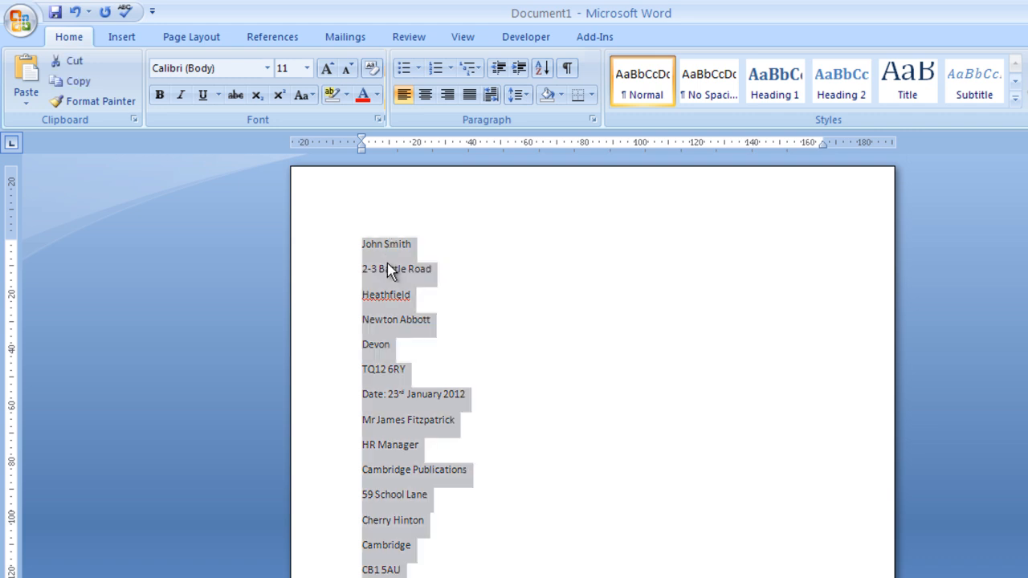
pyautogui.click(385, 265)
pyautogui.tripleClick(371, 248)
pyautogui.hotkey('ctrl', 'Home')
pyautogui.hotkey('ctrl', 'shift', 'End')
pyautogui.scroll(-12, 597, 448)
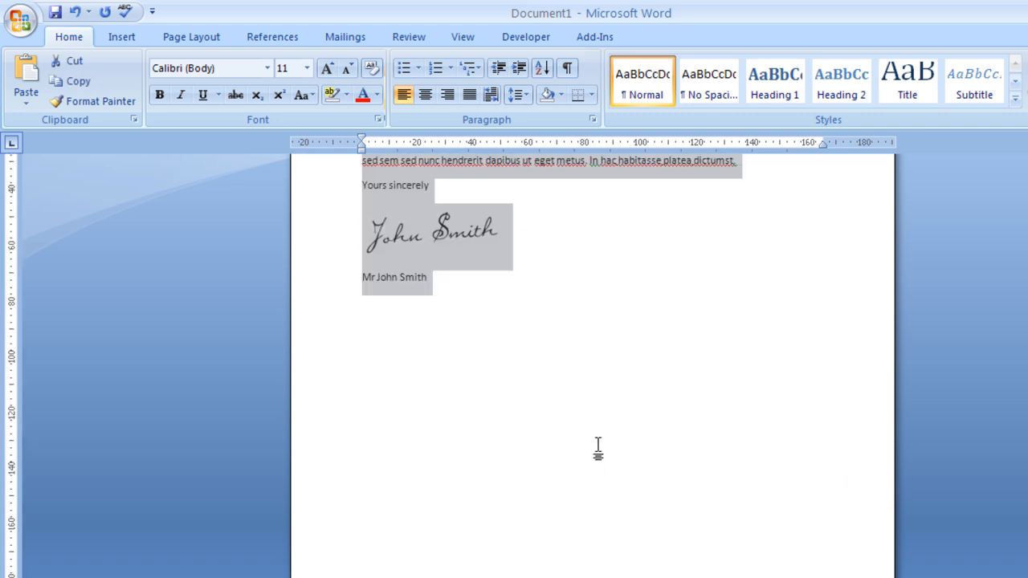
pyautogui.scroll(11, 598, 448)
pyautogui.click(462, 331)
pyautogui.scroll(8, 530, 402)
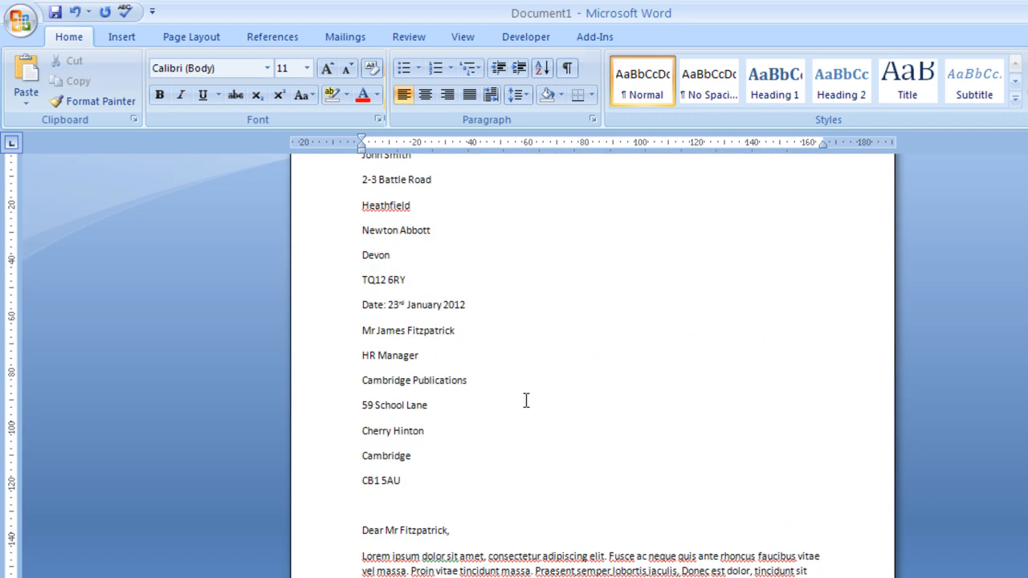
pyautogui.hotkey('ctrl', 'a')
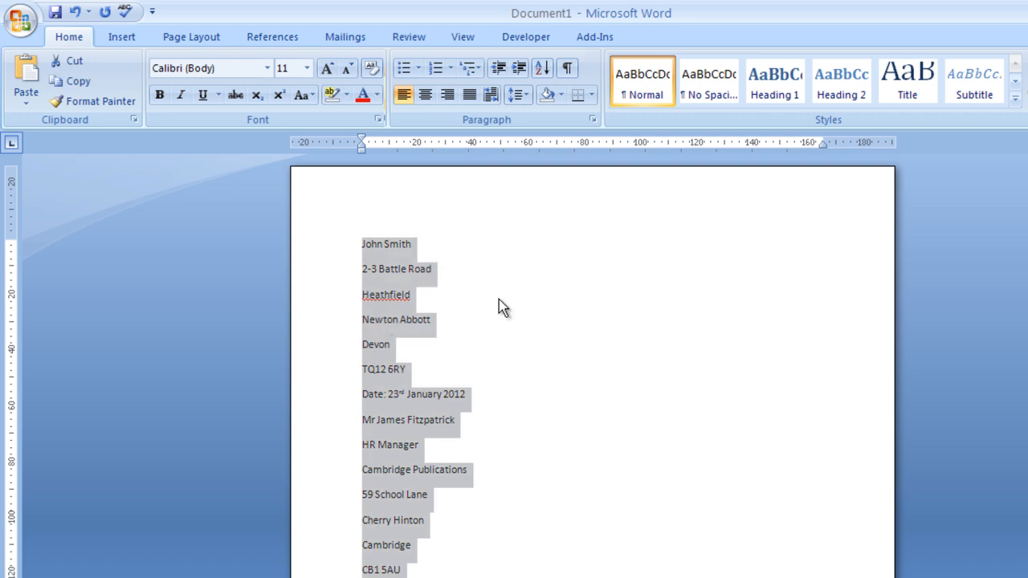
# - Reduce the space after each paragraph throughout the letter in Line Spacing Options
pyautogui.click(529, 98)
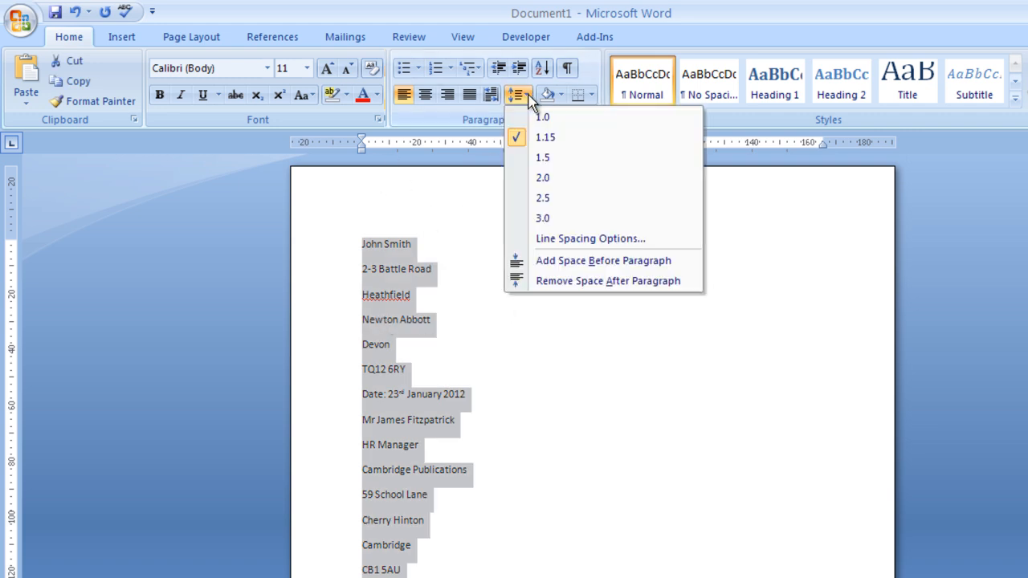
pyautogui.click(567, 241)
pyautogui.click(681, 358)
pyautogui.click(681, 358)
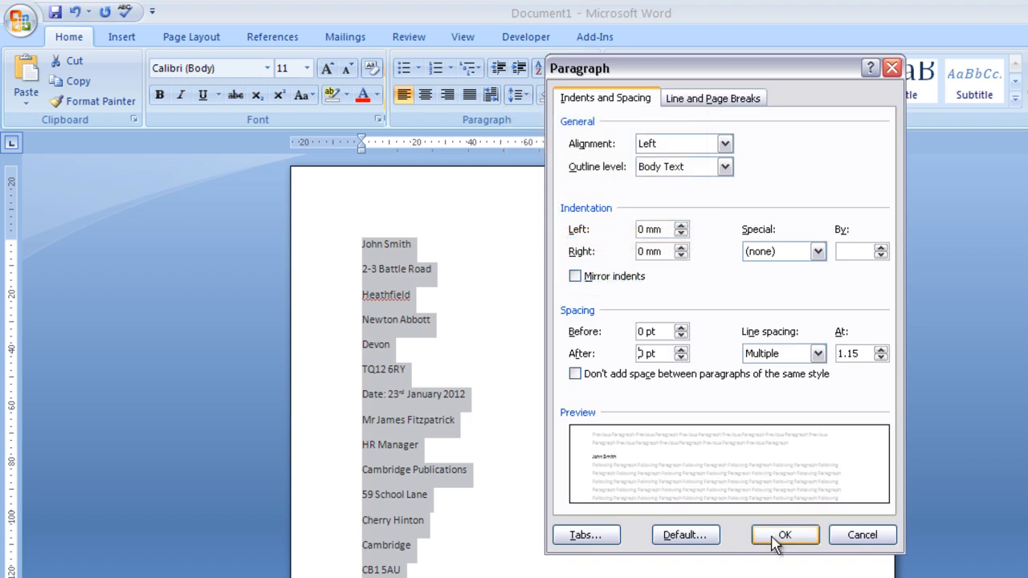
pyautogui.click(780, 535)
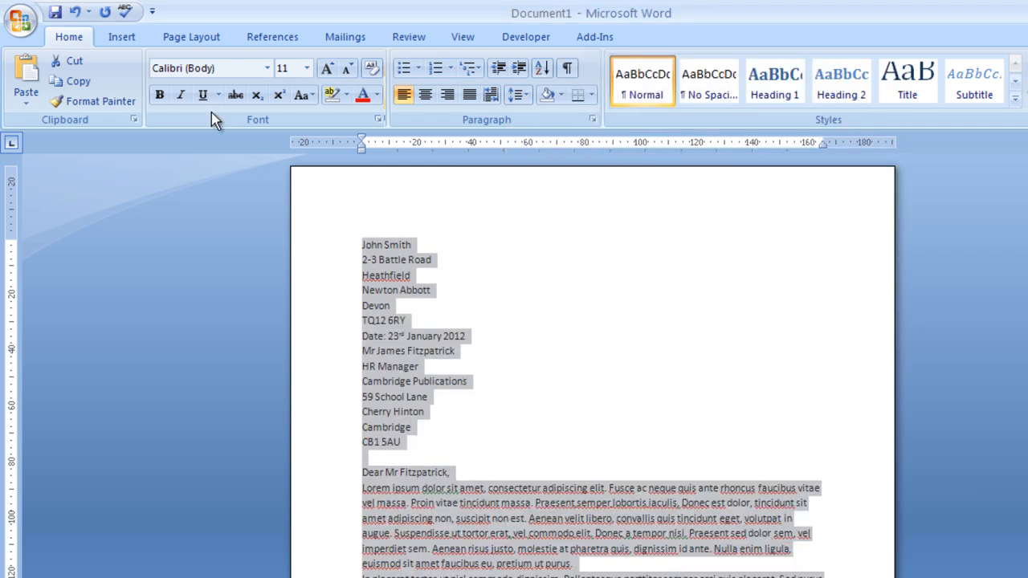
pyautogui.click(266, 68)
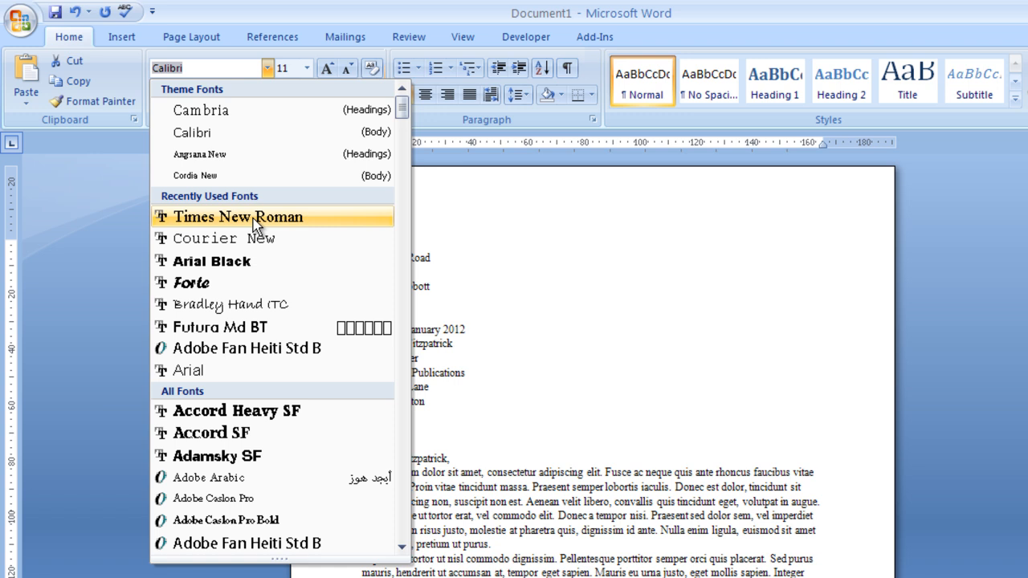
# - Apply Times New Roman to all the letter's text and review the page
pyautogui.click(253, 219)
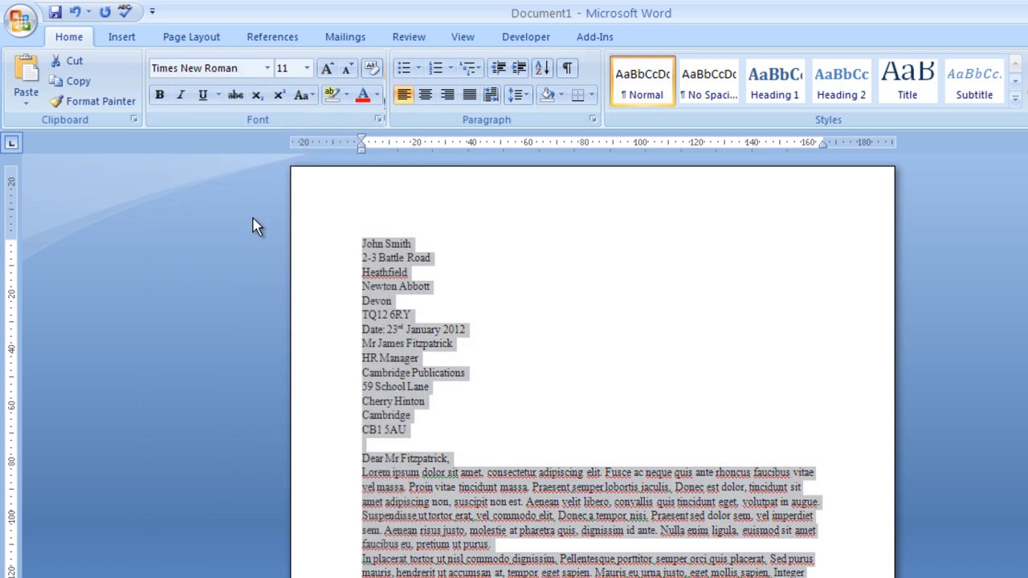
pyautogui.click(472, 428)
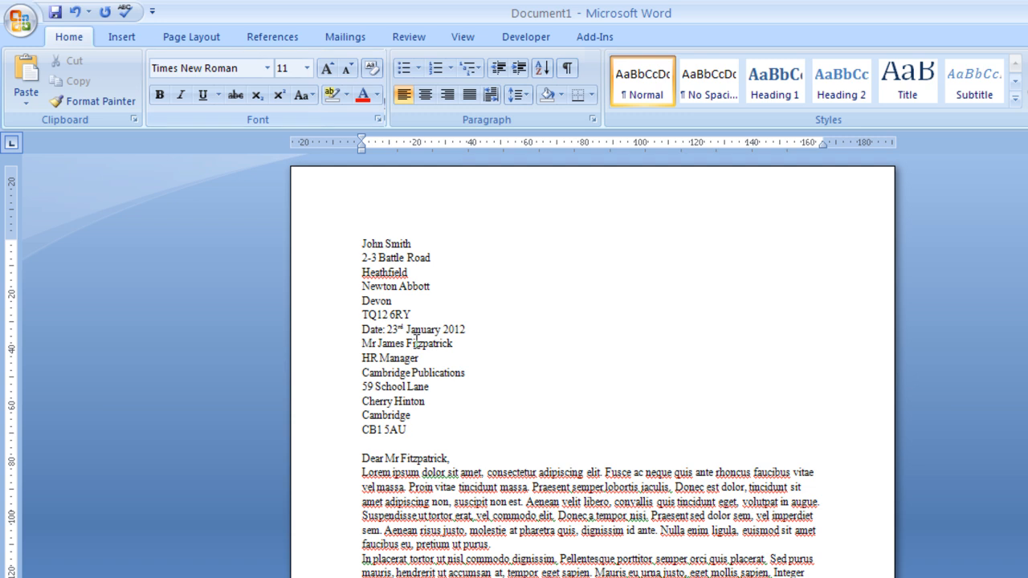
pyautogui.scroll(-3, 415, 345)
pyautogui.scroll(3, 414, 346)
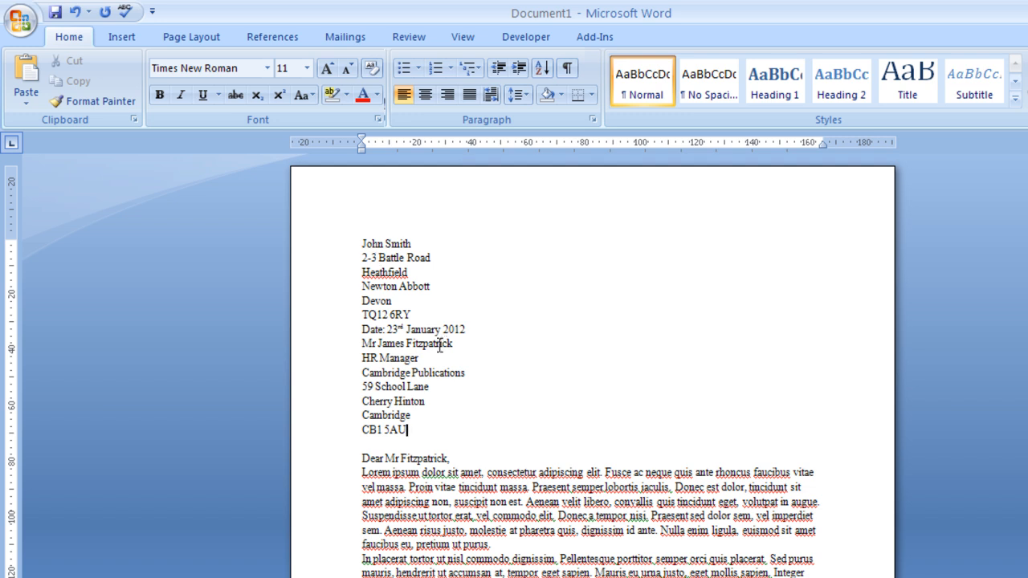
pyautogui.scroll(-8, 433, 350)
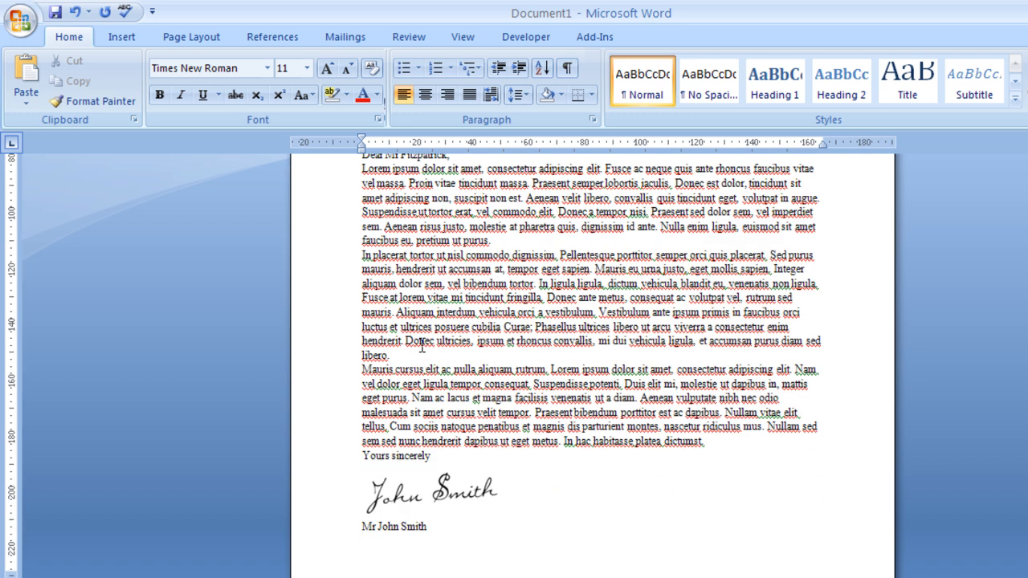
pyautogui.scroll(8, 499, 358)
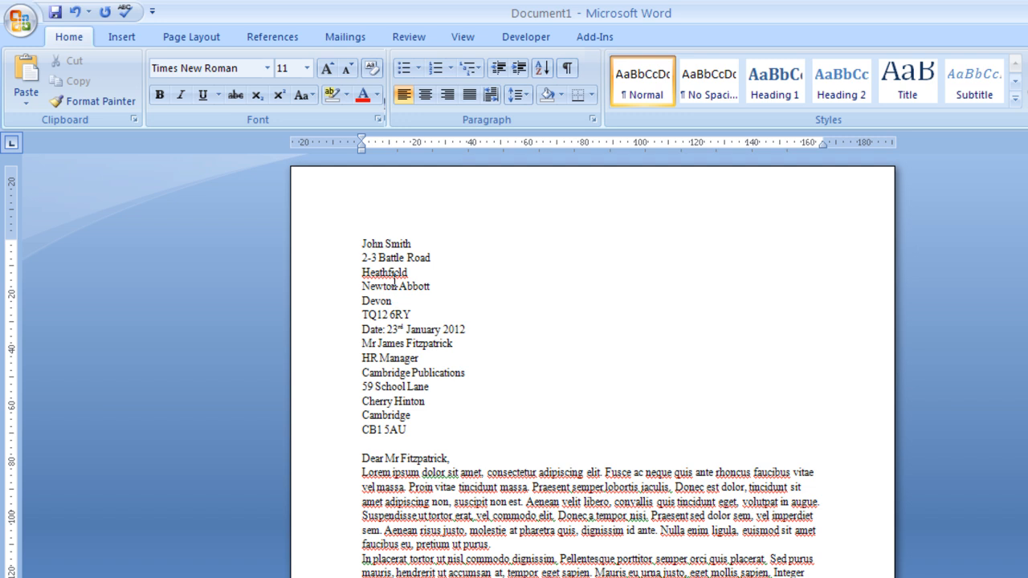
# - Right-align the sender's address lines down through the date line
pyautogui.moveTo(362, 245); pyautogui.dragTo(488, 328)
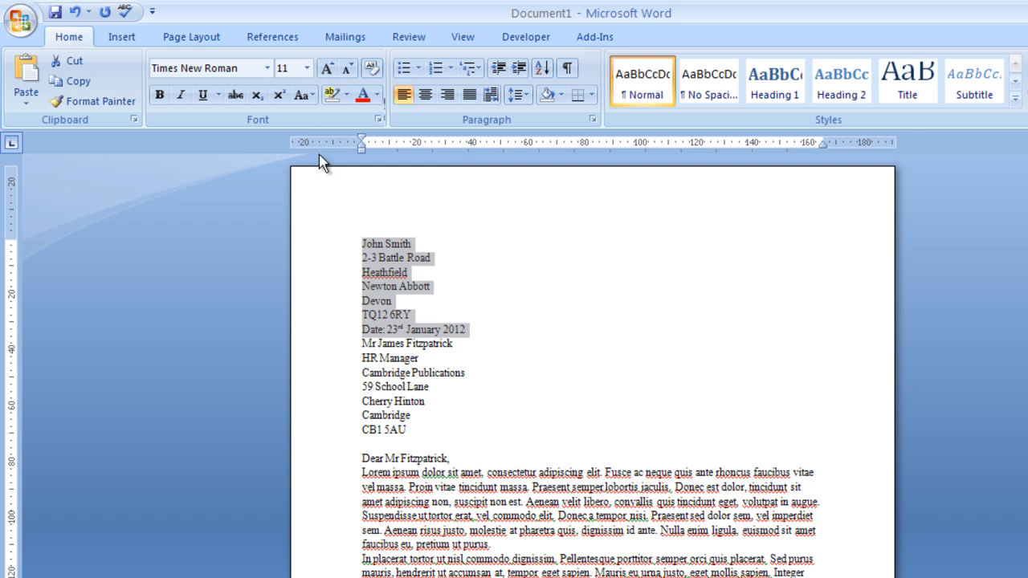
pyautogui.moveTo(483, 329); pyautogui.dragTo(357, 250)
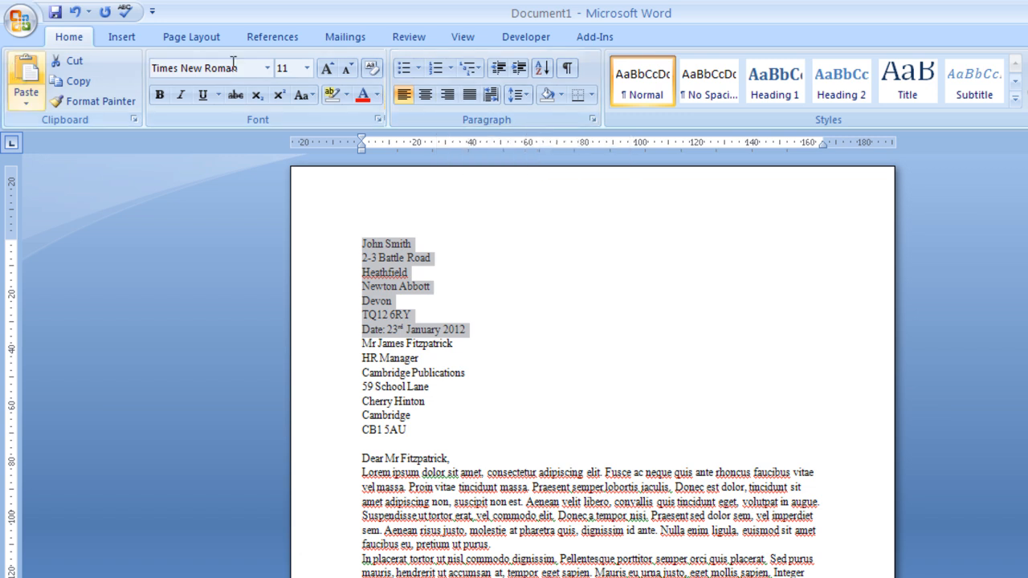
pyautogui.click(448, 97)
pyautogui.click(728, 329)
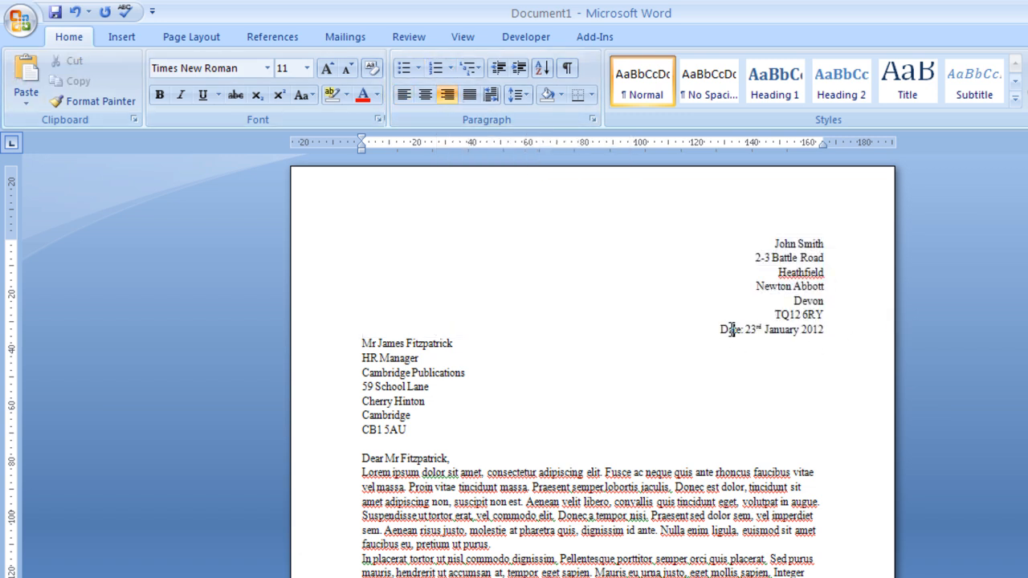
# - Make the 'Date:' label bold
pyautogui.moveTo(722, 330); pyautogui.dragTo(746, 330)
pyautogui.scroll(1, 828, 346)
pyautogui.scroll(2, 827, 345)
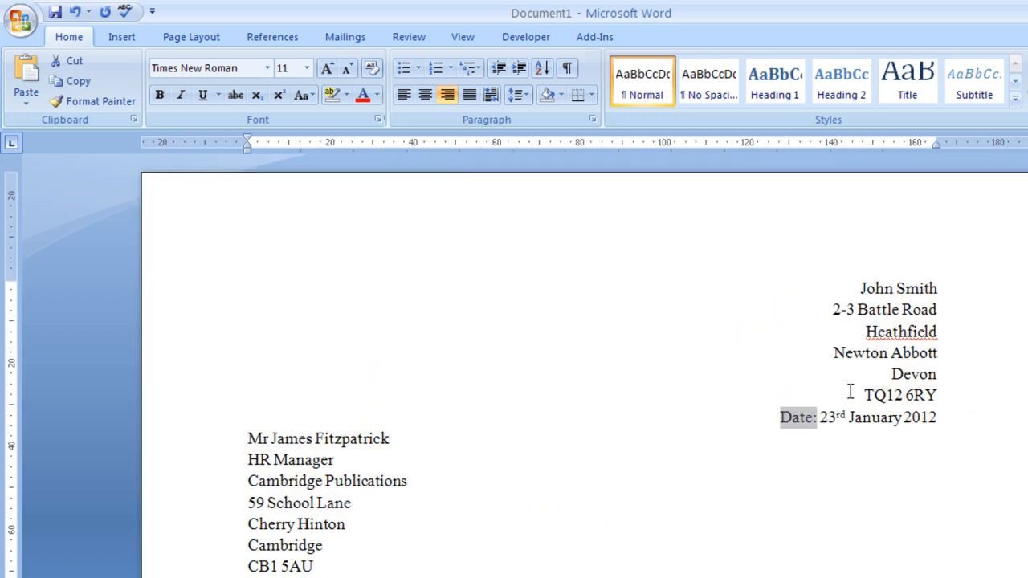
pyautogui.click(160, 95)
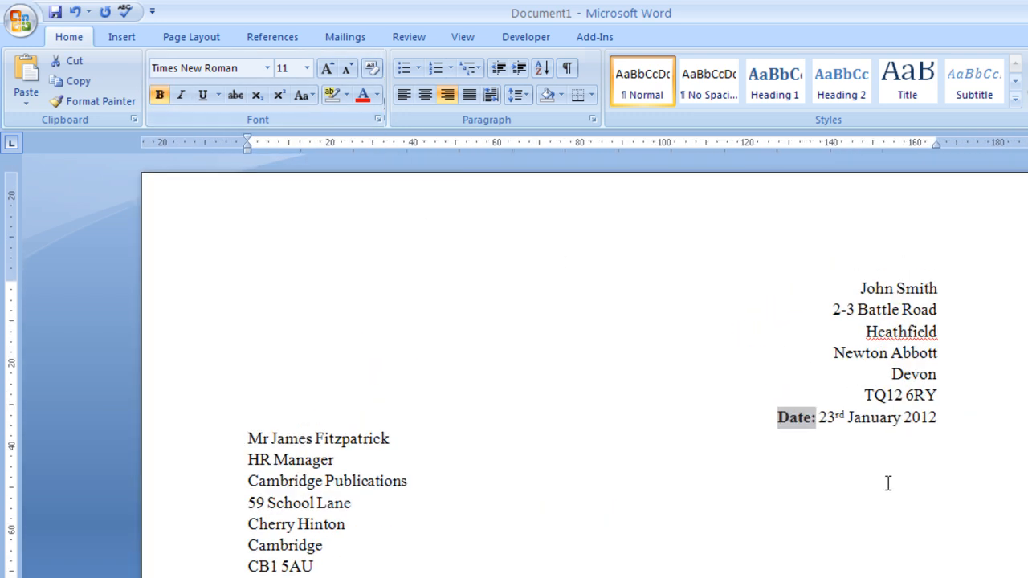
pyautogui.click(776, 421)
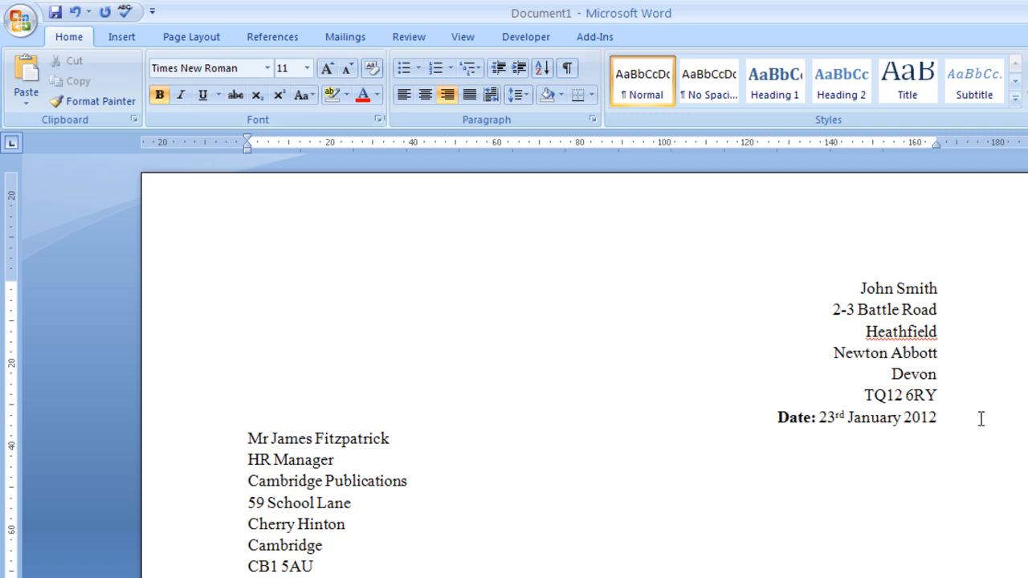
pyautogui.tripleClick(906, 413)
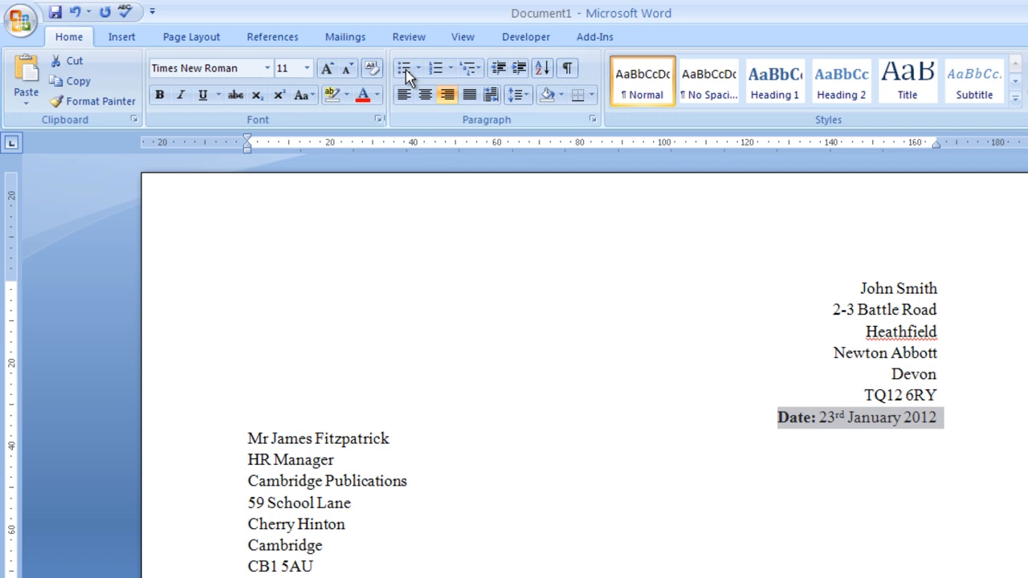
# - Set the date line's Spacing Before to 8 pt
pyautogui.click(517, 95)
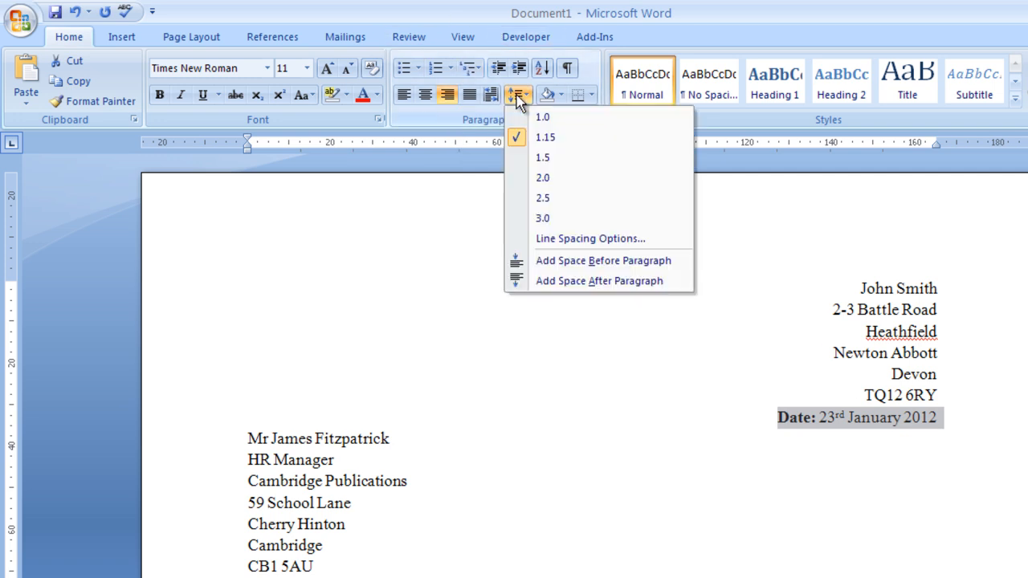
pyautogui.click(565, 238)
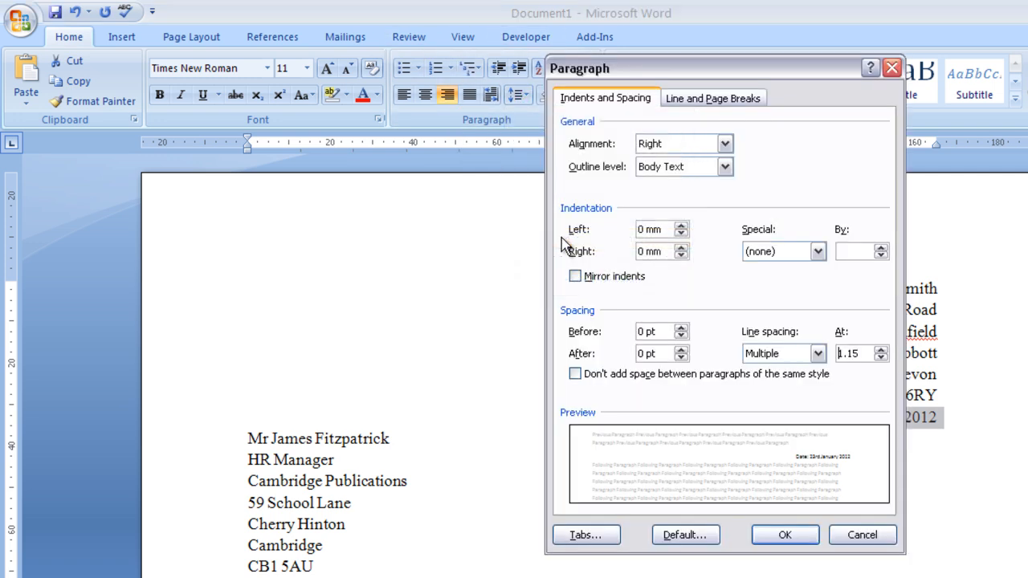
pyautogui.click(682, 327)
pyautogui.click(681, 328)
pyautogui.doubleClick(646, 329)
pyautogui.write('8')
pyautogui.click(785, 535)
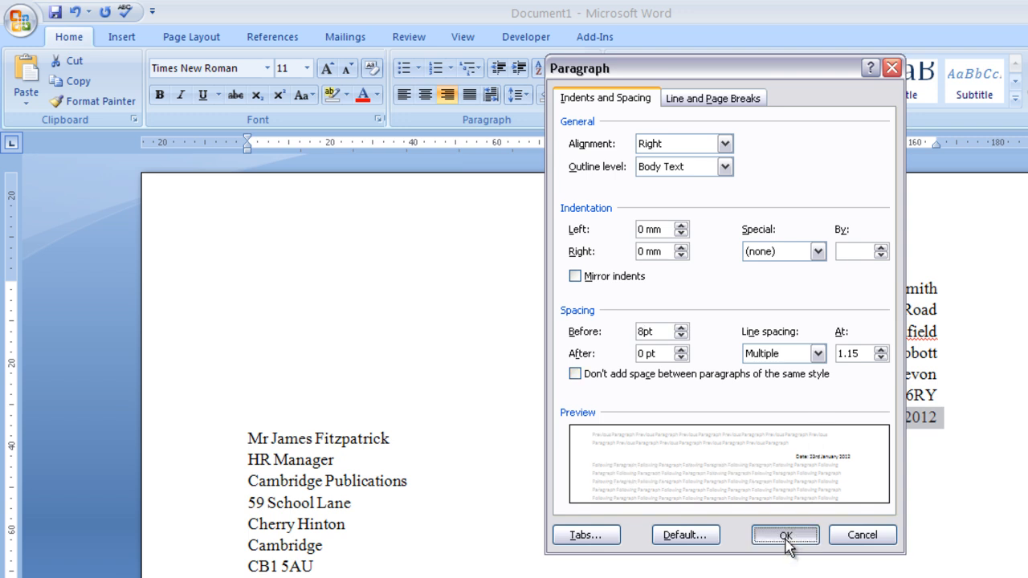
pyautogui.click(808, 520)
pyautogui.scroll(-4, 590, 535)
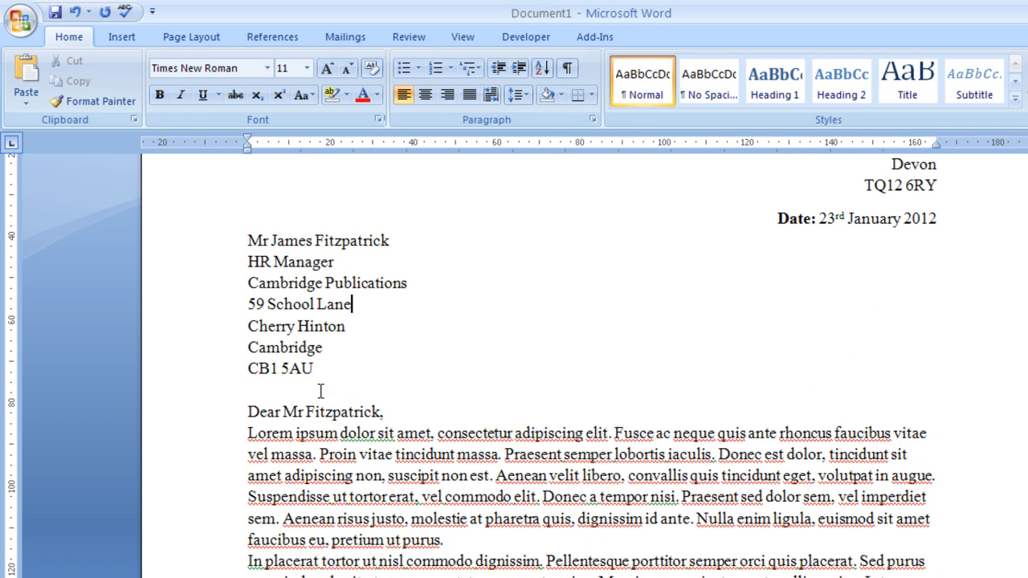
pyautogui.scroll(2, 322, 391)
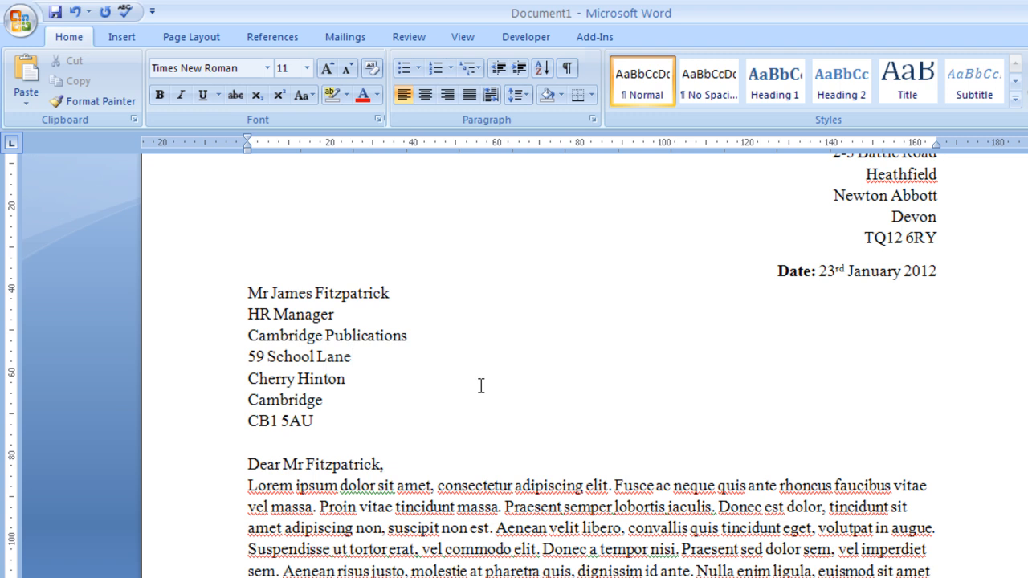
# - Reset the page zoom to 100%
pyautogui.click(463, 38)
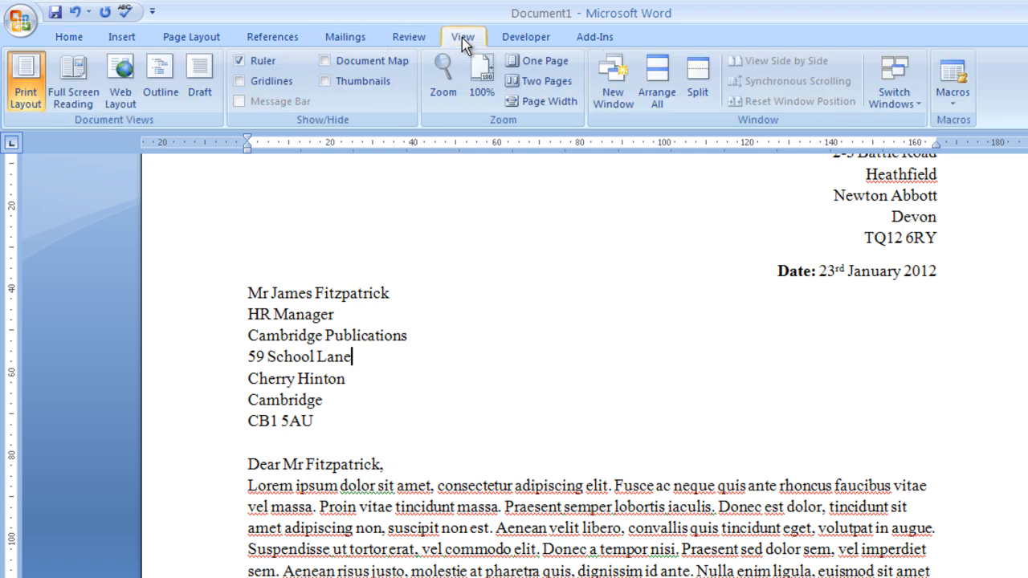
pyautogui.click(482, 81)
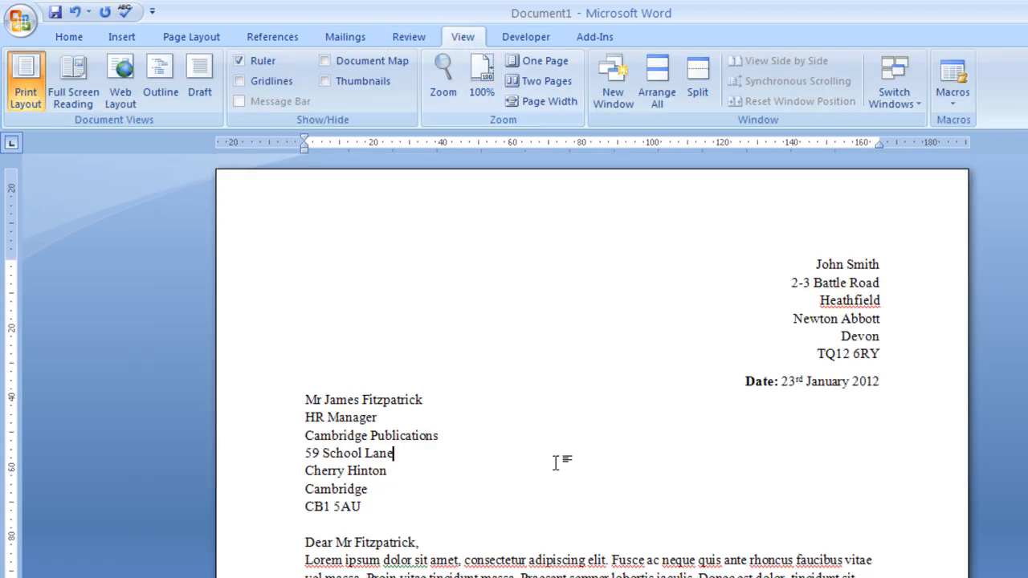
pyautogui.scroll(-1, 602, 535)
pyautogui.scroll(-1, 438, 527)
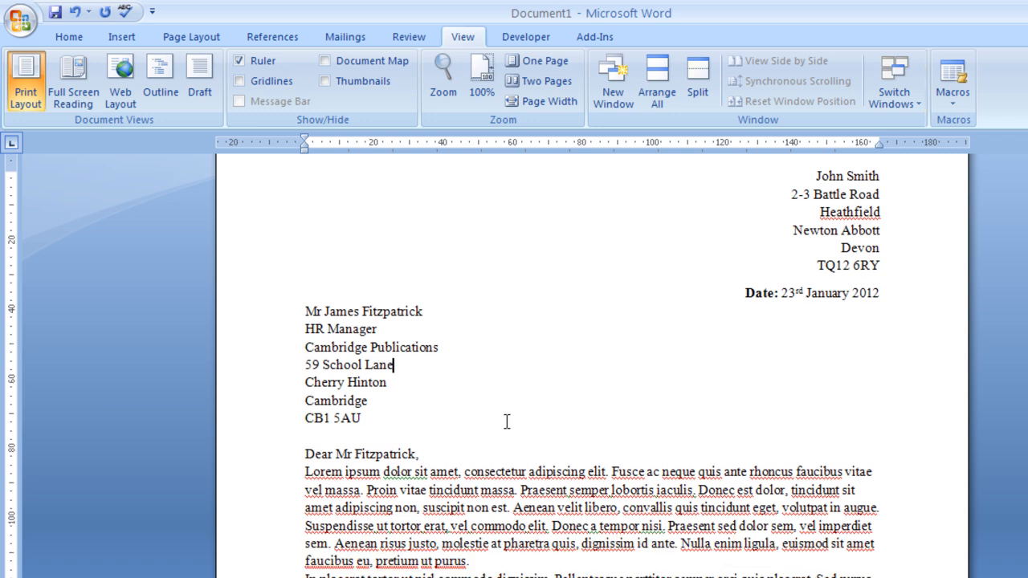
pyautogui.scroll(2, 679, 480)
pyautogui.scroll(-6, 565, 485)
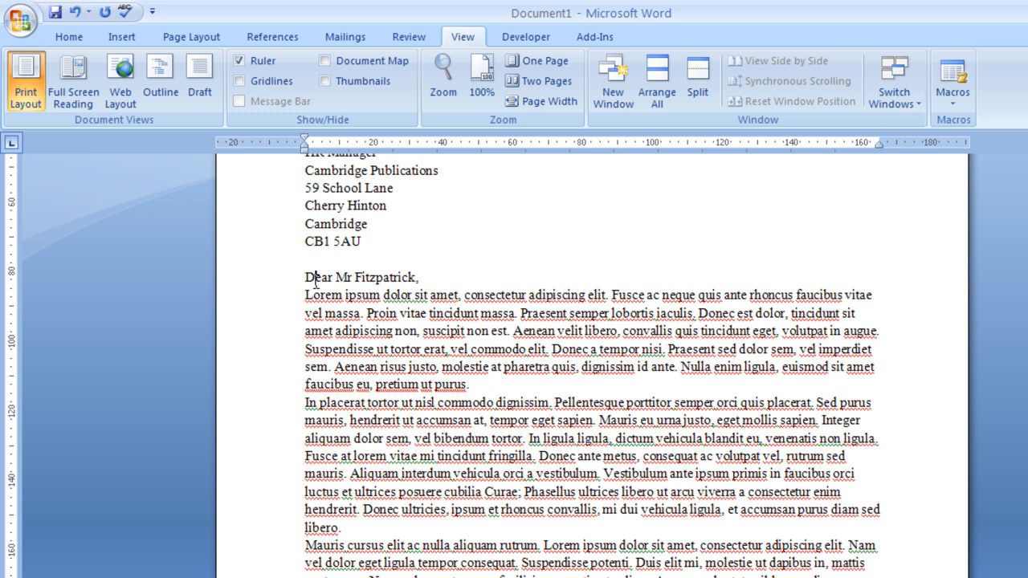
# - Give the salutation line 6 pt of Spacing After
pyautogui.tripleClick(315, 279)
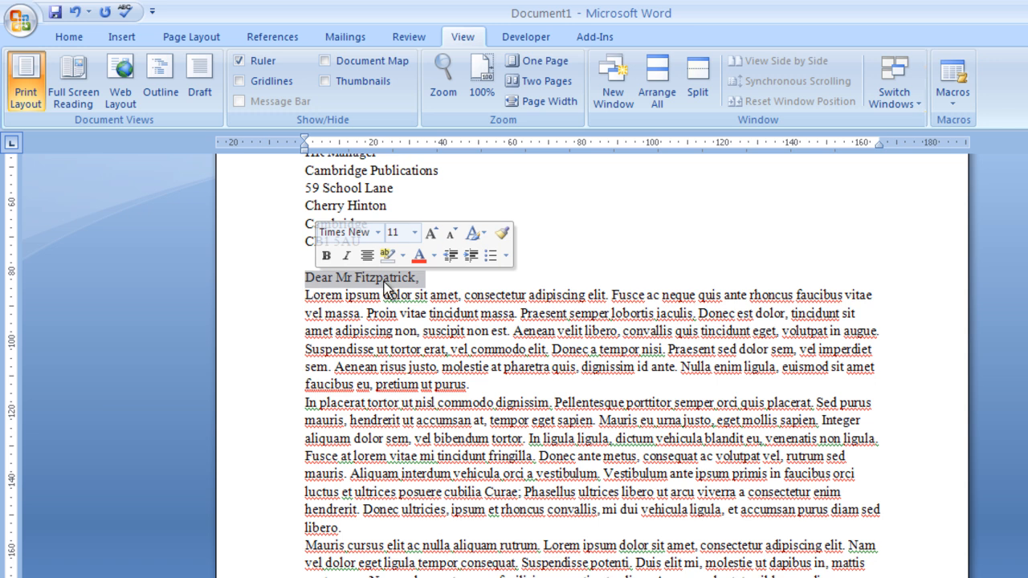
pyautogui.click(71, 43)
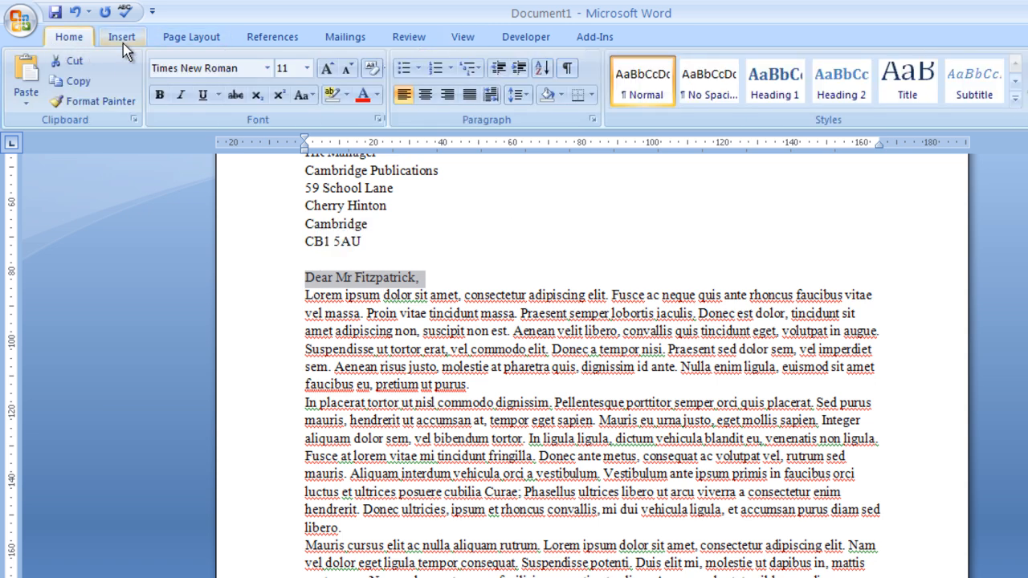
pyautogui.click(516, 95)
pyautogui.click(616, 241)
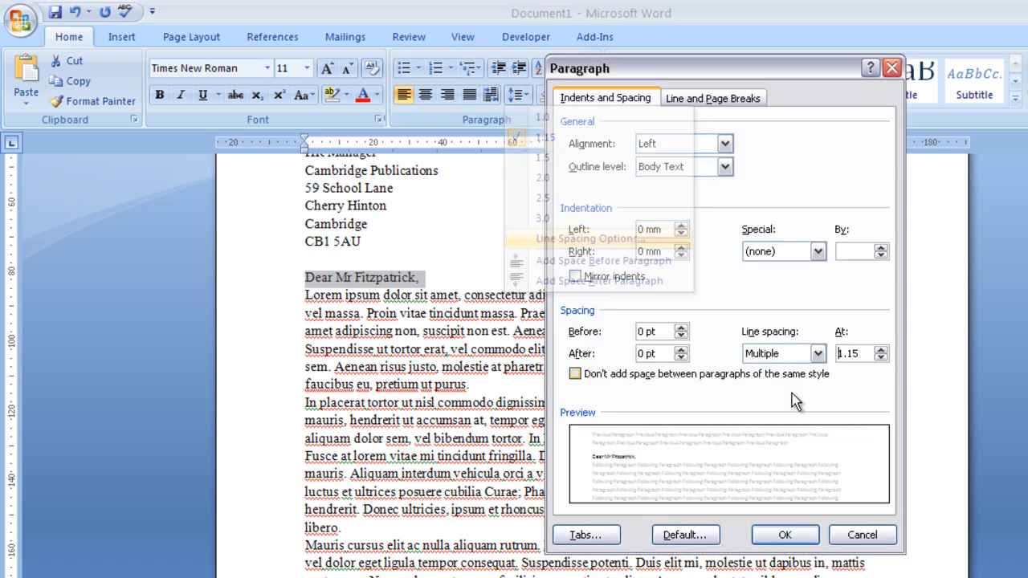
pyautogui.click(682, 349)
pyautogui.click(783, 532)
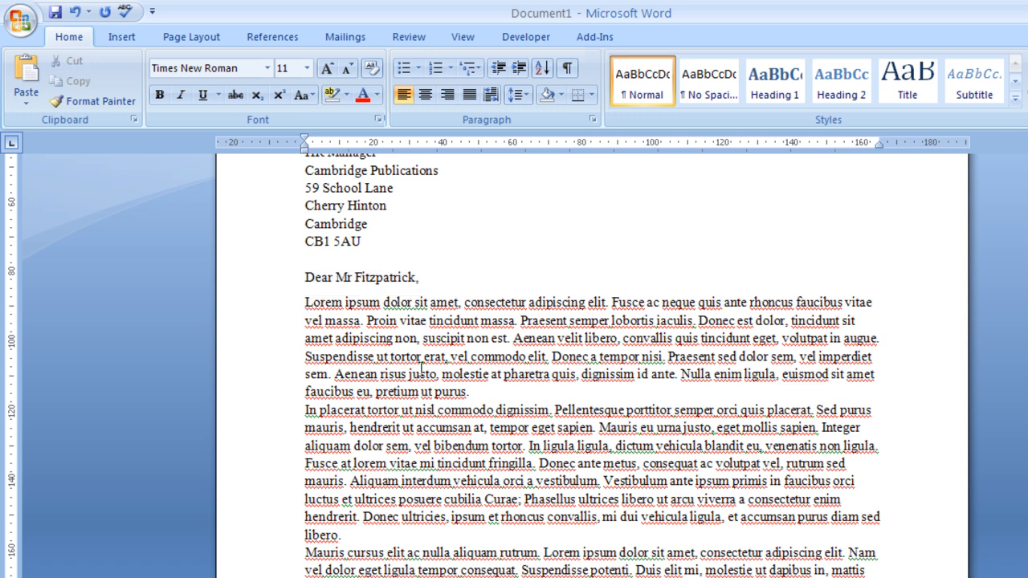
# - Increase Spacing After for the greeting and all body paragraphs
pyautogui.moveTo(305, 277); pyautogui.dragTo(744, 542)
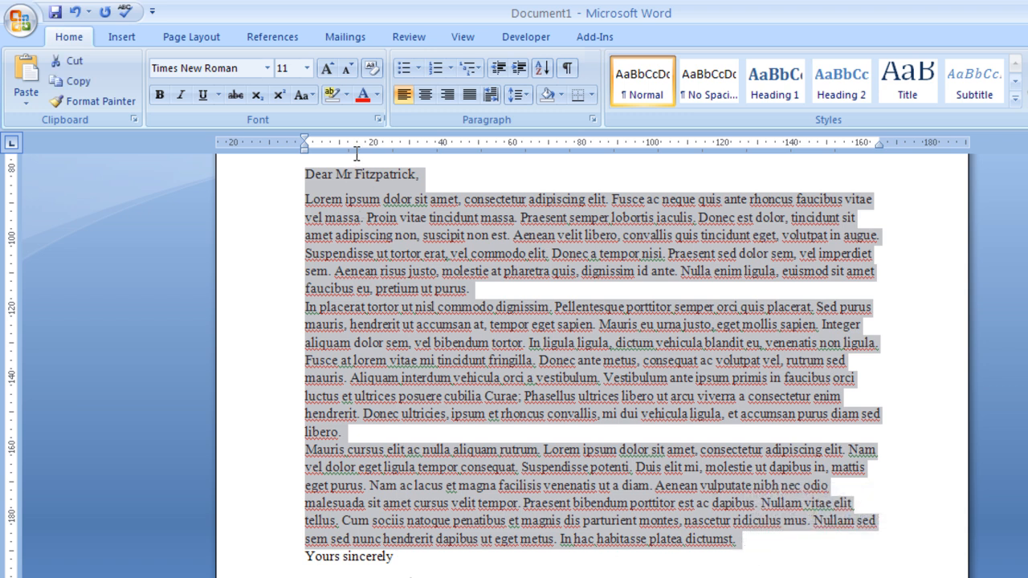
pyautogui.tripleClick(335, 175)
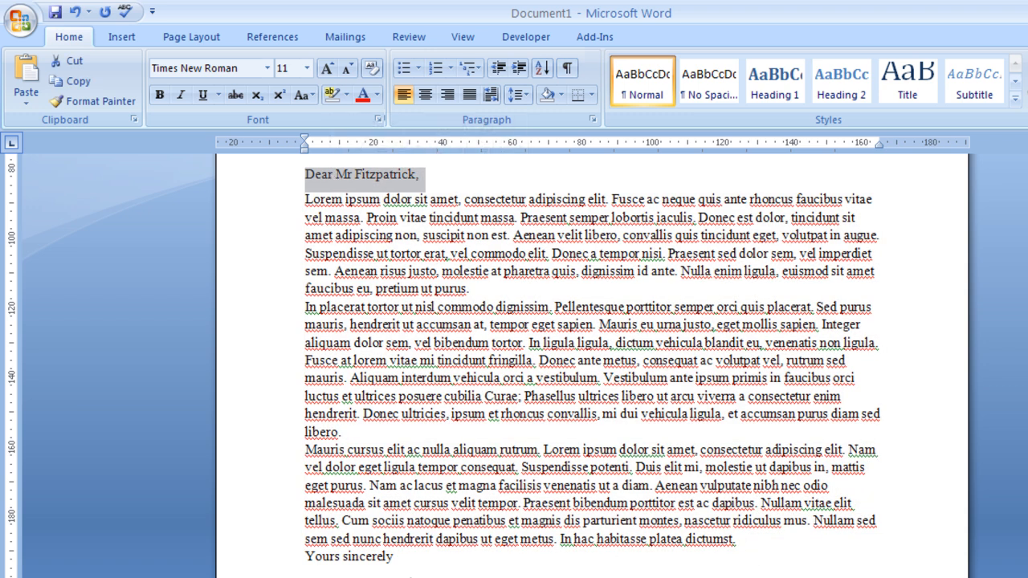
pyautogui.moveTo(740, 538); pyautogui.dragTo(285, 170)
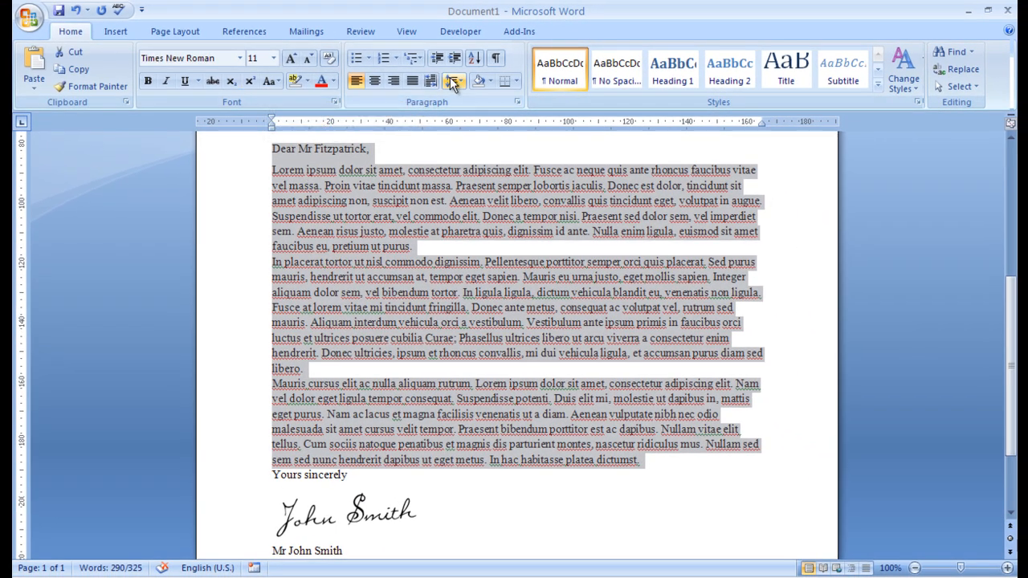
pyautogui.click(453, 81)
pyautogui.click(500, 202)
pyautogui.click(593, 305)
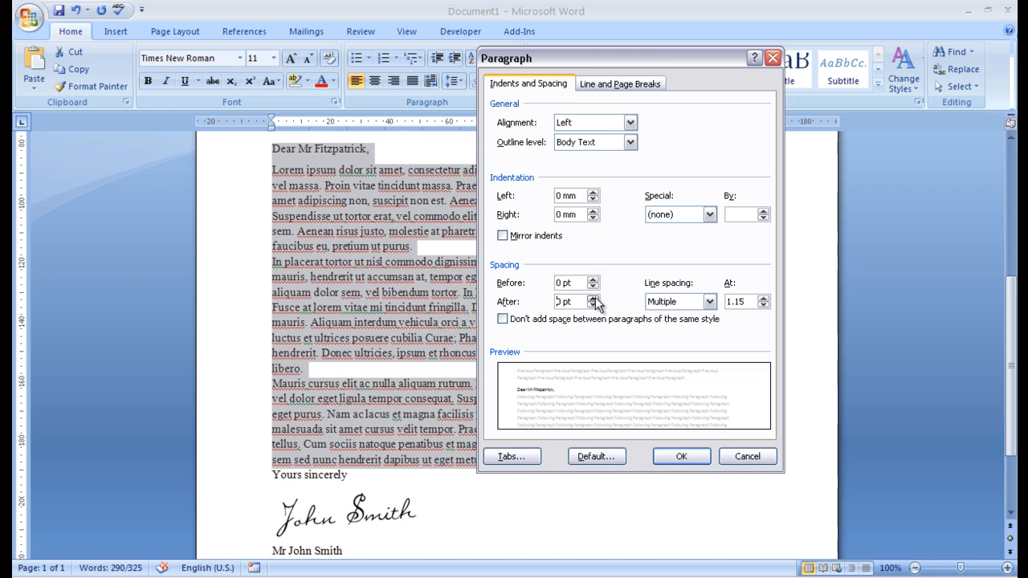
pyautogui.click(681, 457)
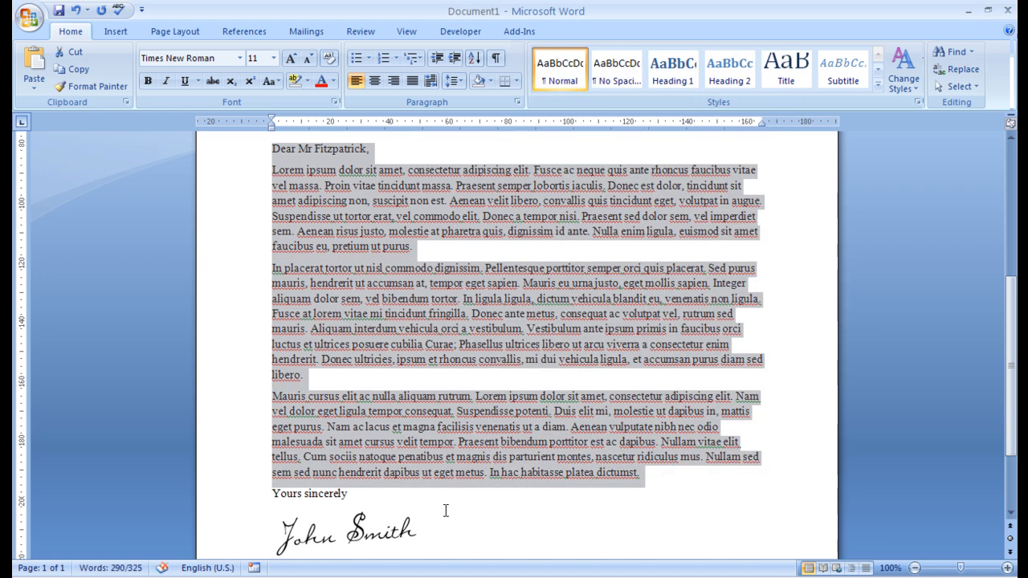
# - Select and deselect the 'Yours sincerely' closing to inspect it
pyautogui.click(346, 523)
pyautogui.moveTo(349, 494); pyautogui.dragTo(272, 495)
pyautogui.click(571, 472)
pyautogui.scroll(-2, 363, 480)
pyautogui.doubleClick(306, 419)
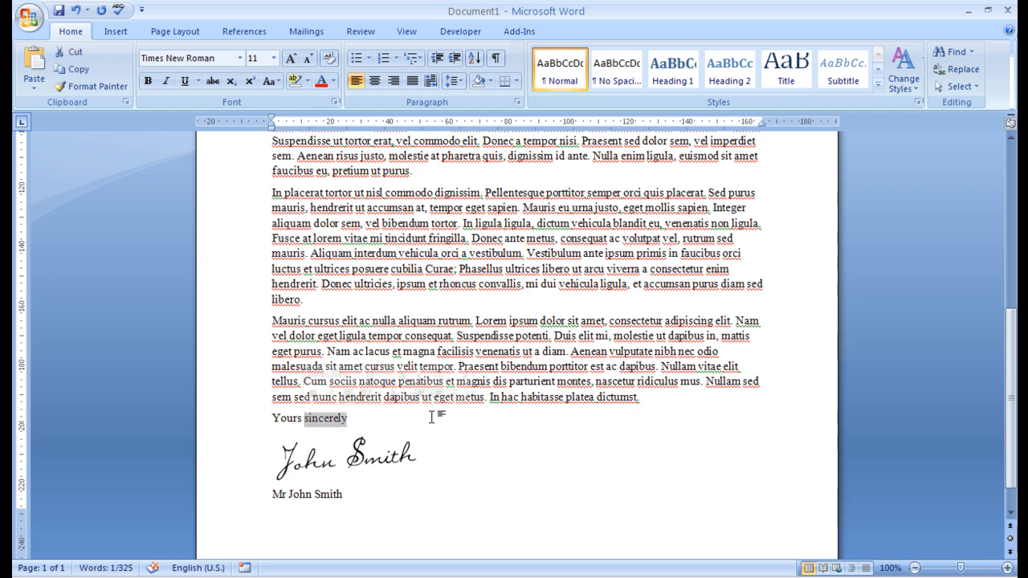
pyautogui.click(480, 352)
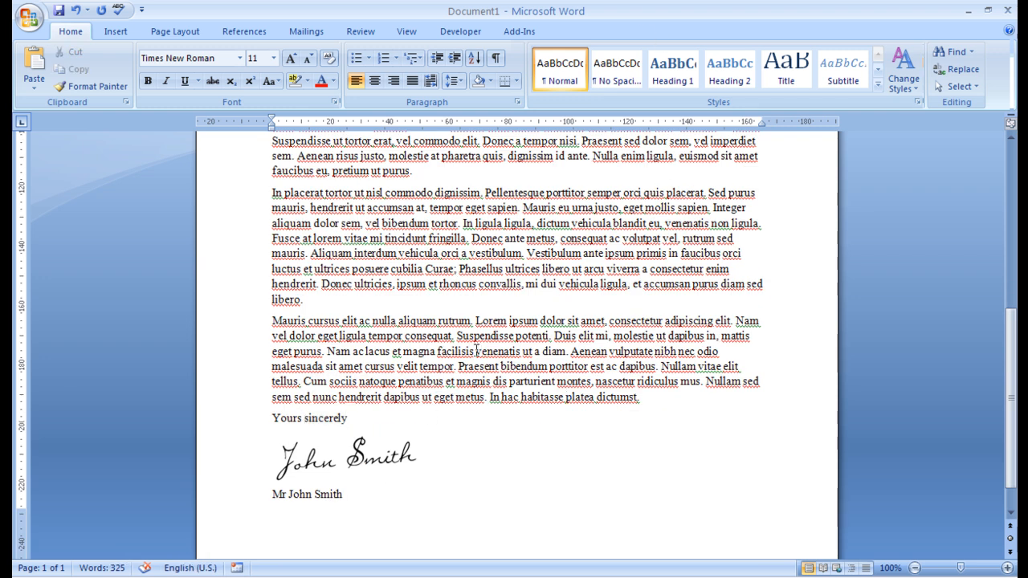
pyautogui.keyDown('ctrl'); pyautogui.scroll(-4, 481, 351); pyautogui.keyUp('ctrl')
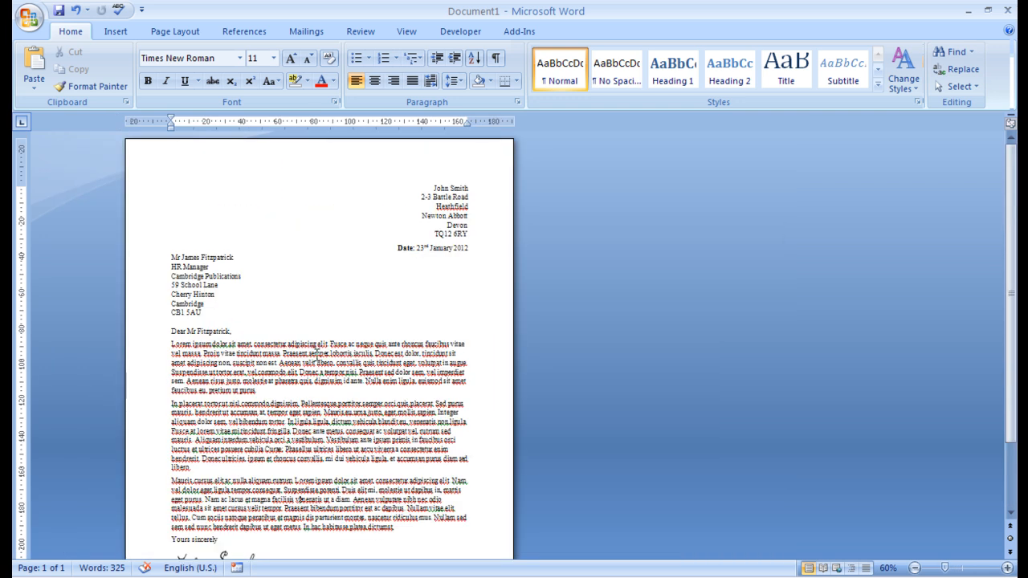
pyautogui.keyDown('ctrl'); pyautogui.scroll(1, 317, 356); pyautogui.keyUp('ctrl')
pyautogui.scroll(2, 198, 343)
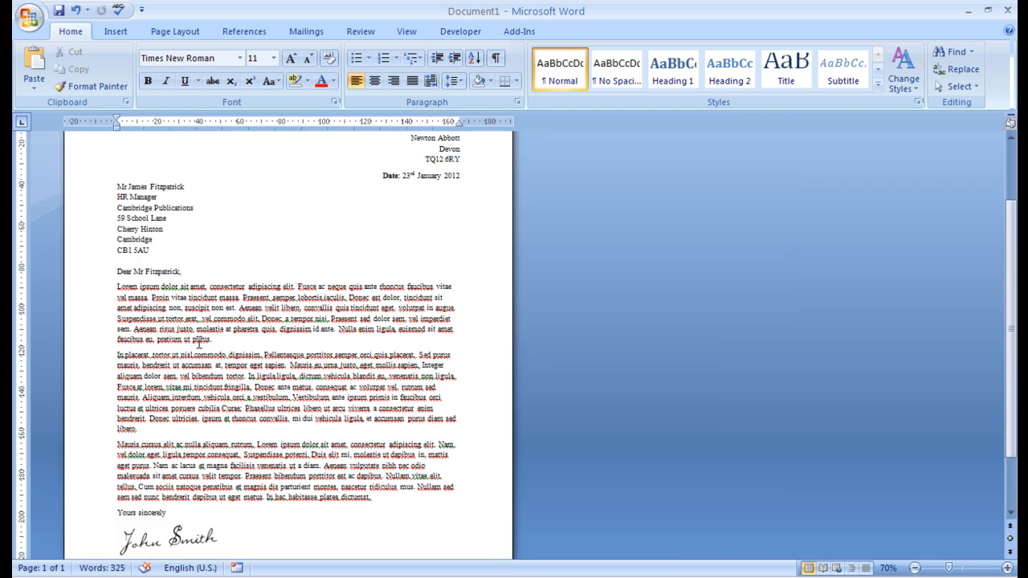
pyautogui.scroll(2, 161, 320)
pyautogui.click(228, 275)
pyautogui.scroll(-4, 316, 411)
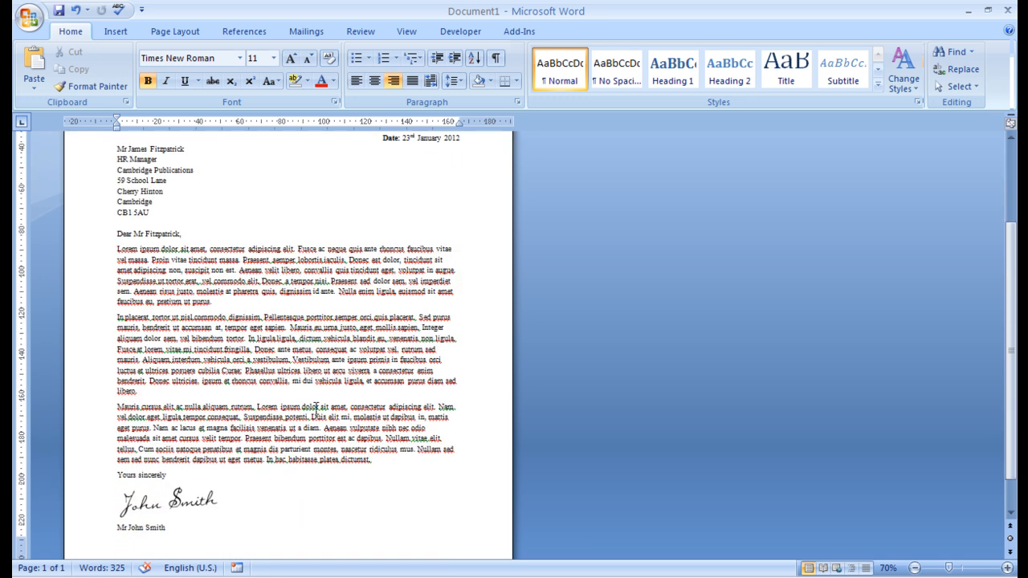
pyautogui.doubleClick(140, 434)
pyautogui.click(249, 423)
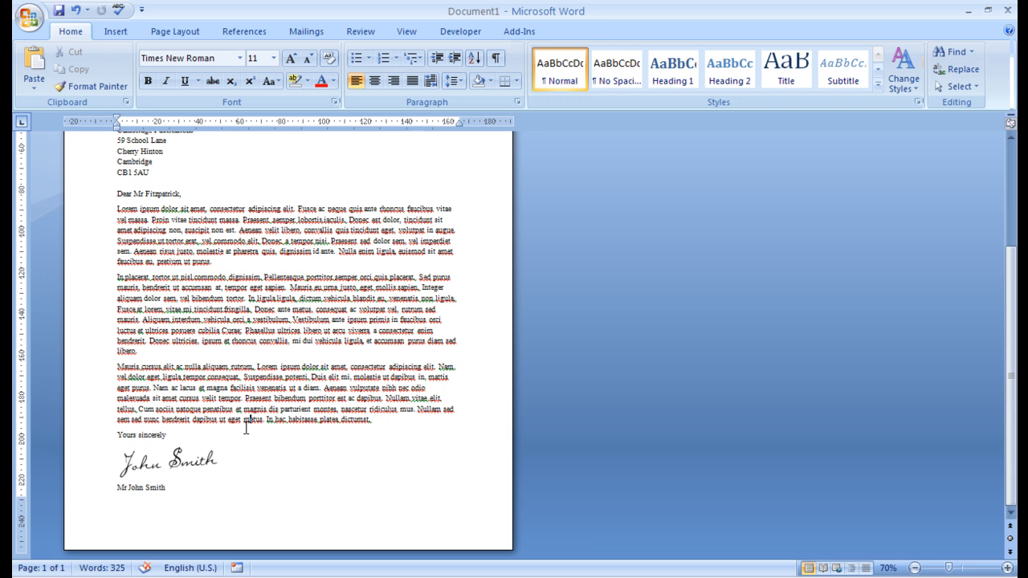
pyautogui.scroll(2, 244, 426)
pyautogui.scroll(1, 227, 342)
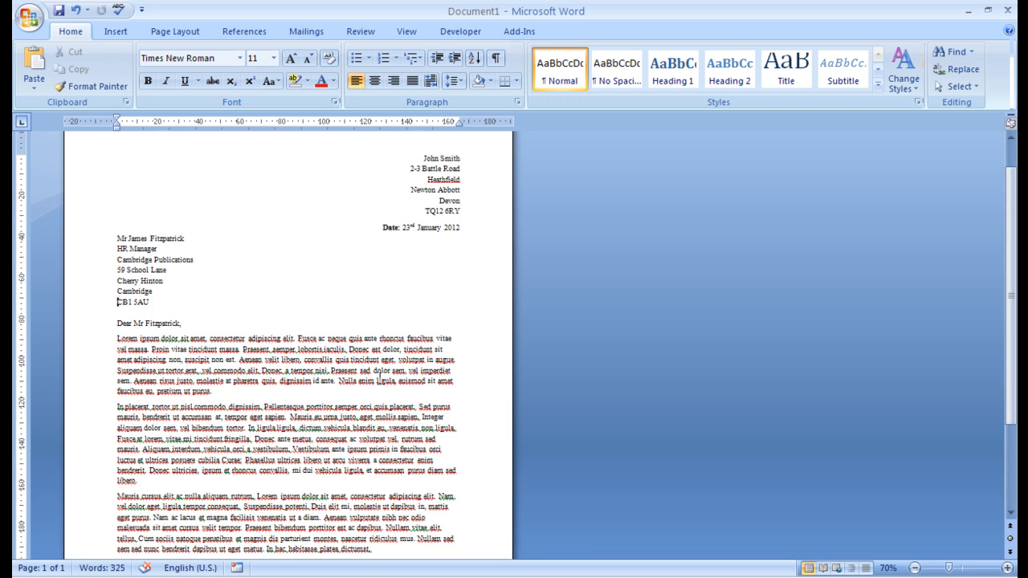
pyautogui.keyDown('ctrl'); pyautogui.scroll(-3, 376, 379); pyautogui.keyUp('ctrl')
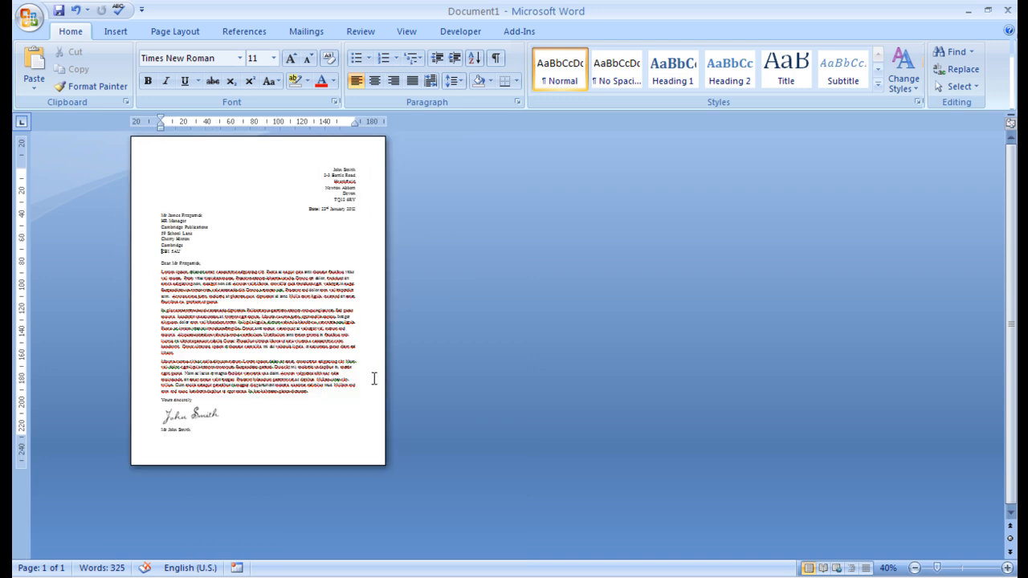
pyautogui.keyDown('ctrl'); pyautogui.scroll(1, 260, 265); pyautogui.keyUp('ctrl')
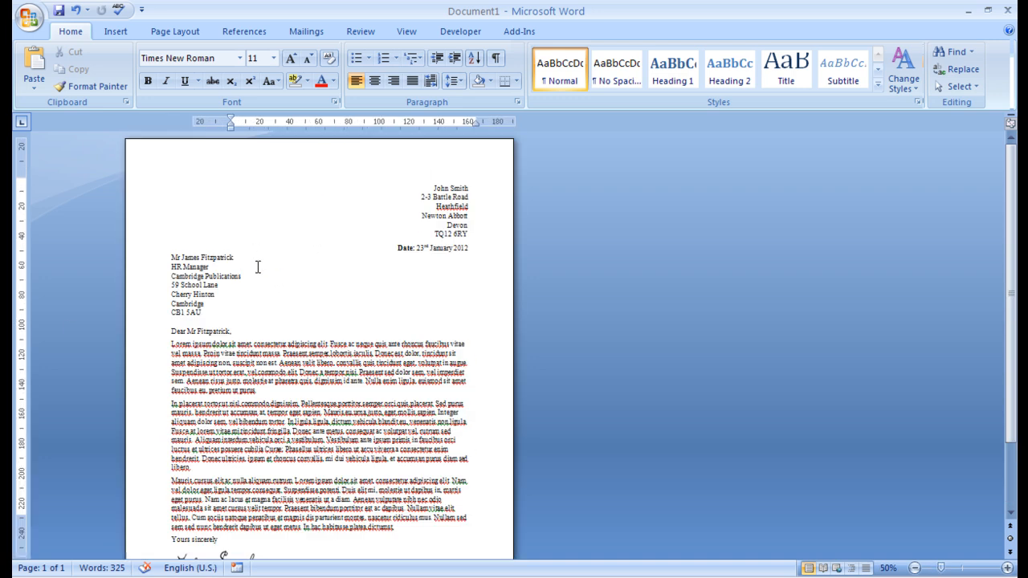
pyautogui.keyDown('ctrl'); pyautogui.scroll(3, 258, 267); pyautogui.keyUp('ctrl')
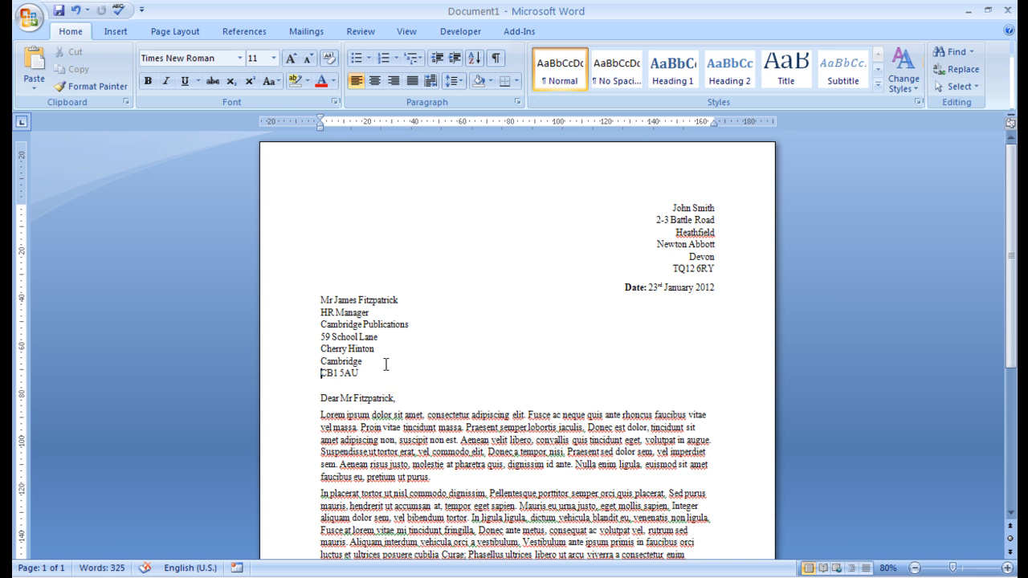
# - Join each postcode onto its town line, separated by a comma
pyautogui.press('BackSpace')
pyautogui.write(', CB1 5AU')
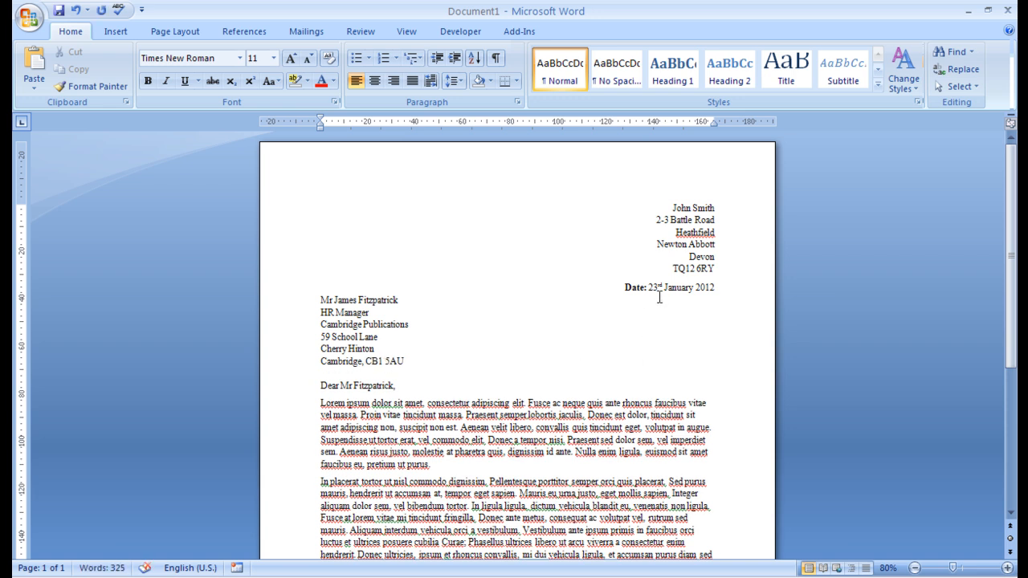
pyautogui.click(670, 267)
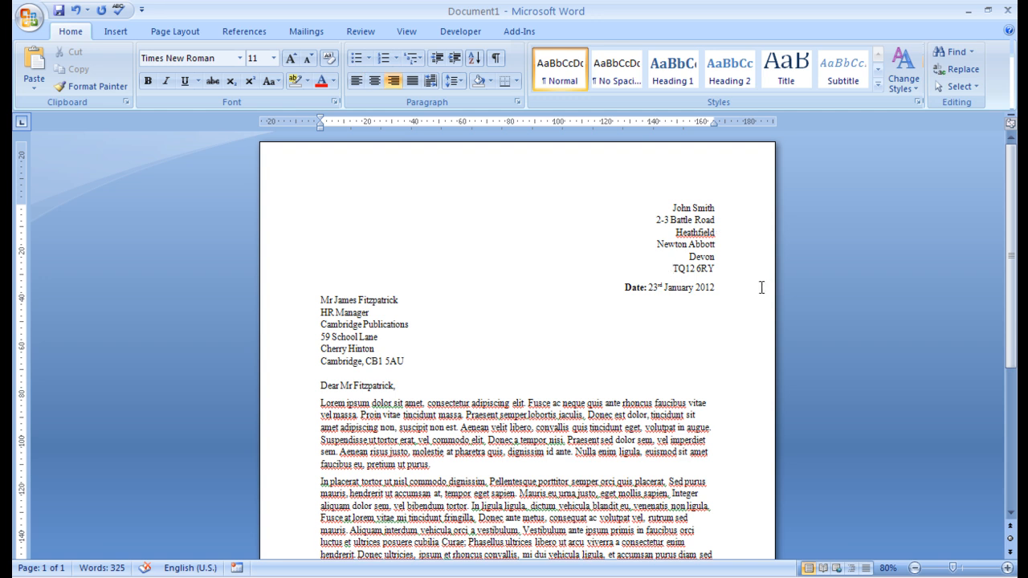
pyautogui.hotkey('ctrl', 'e')
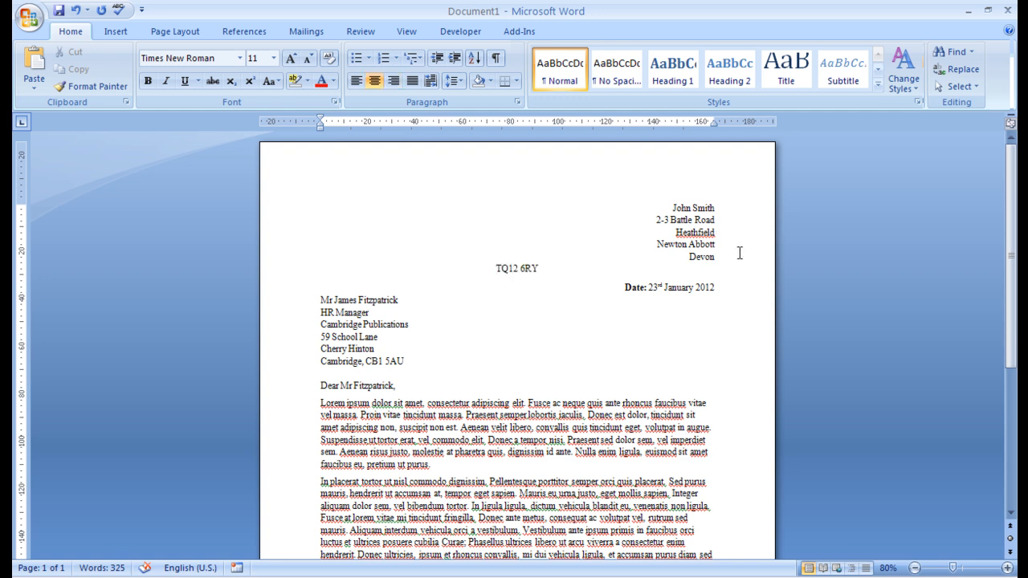
pyautogui.press('BackSpace')
pyautogui.press('BackSpace')
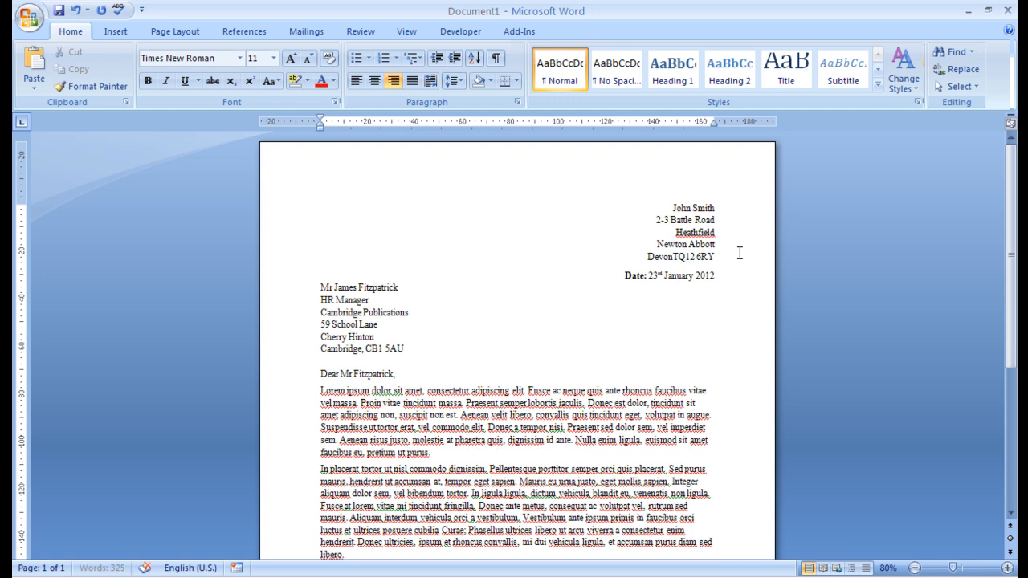
pyautogui.write(',')
# - Place the cursor on several address lines to review the joined postcodes
pyautogui.click(735, 344)
pyautogui.scroll(-4, 654, 393)
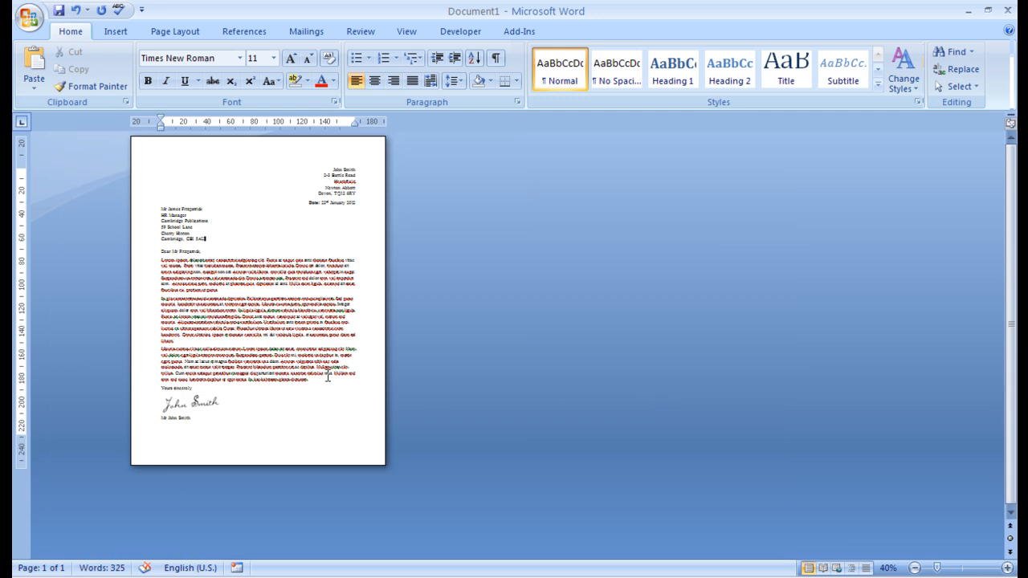
pyautogui.scroll(4, 255, 311)
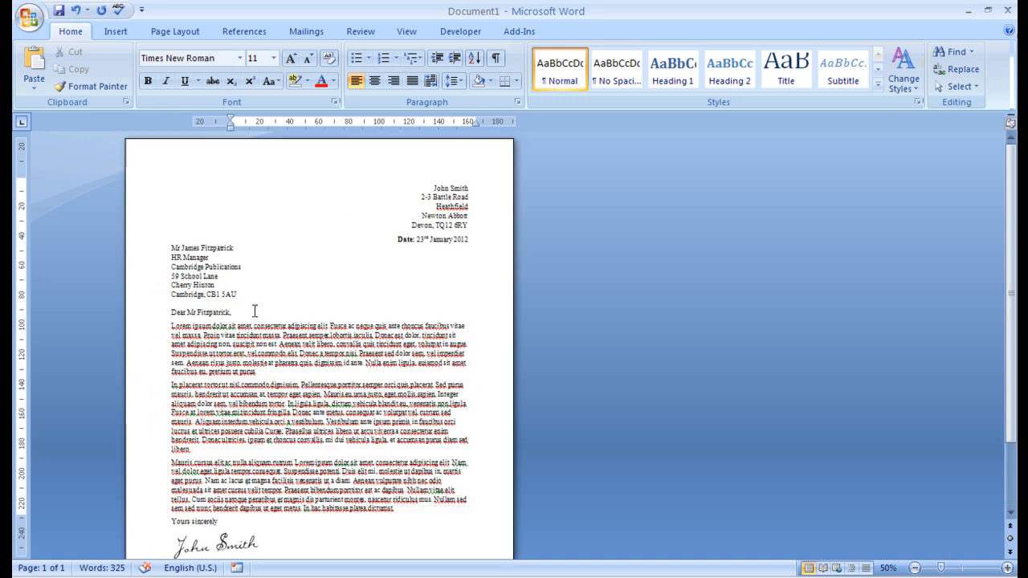
pyautogui.click(638, 207)
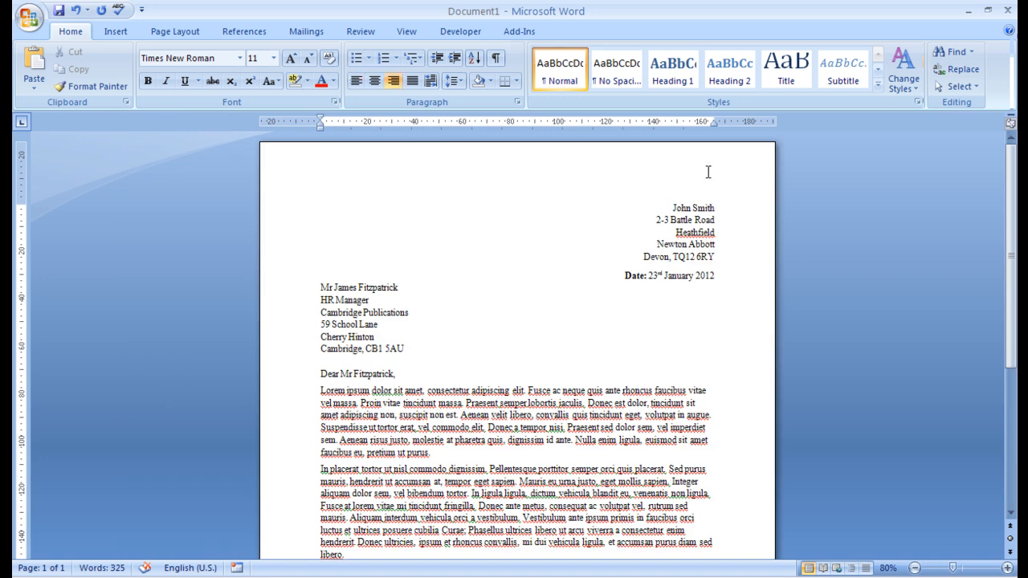
pyautogui.click(570, 338)
pyautogui.scroll(-3, 492, 363)
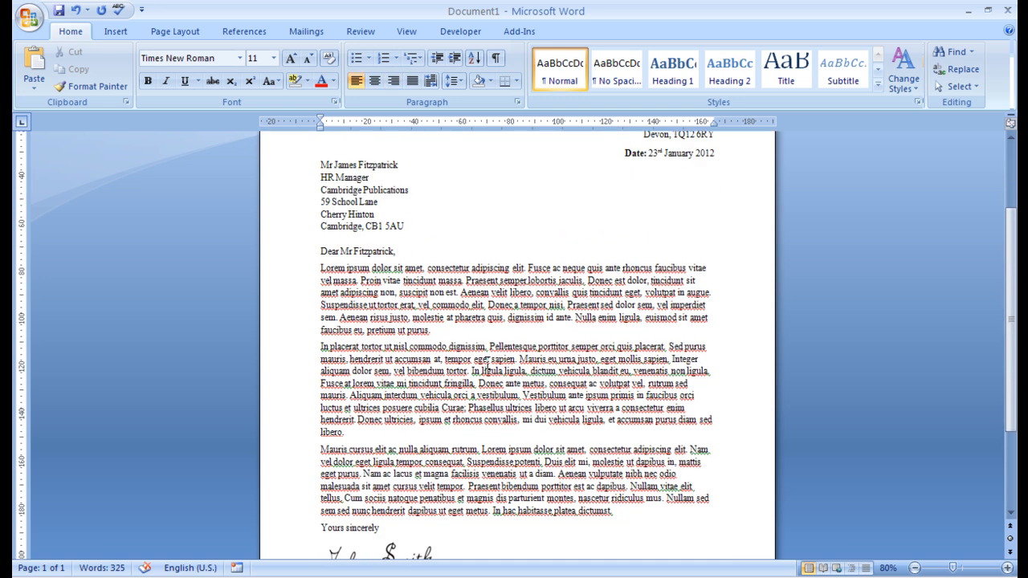
pyautogui.scroll(1, 487, 363)
# - Add a line below the recipient address reading 'Ref.:' followed by the reference code
pyautogui.click(353, 271)
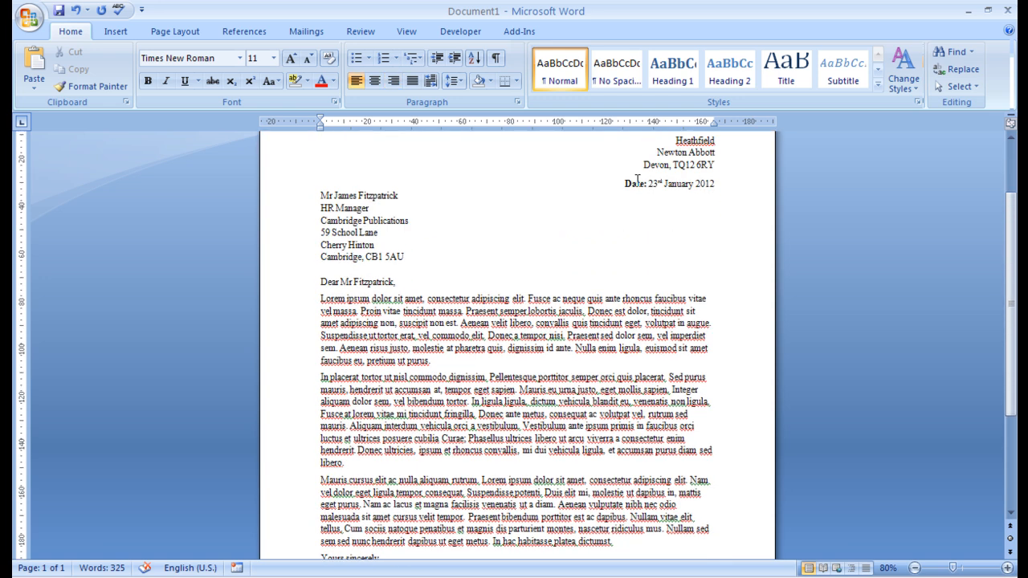
pyautogui.press('Return')
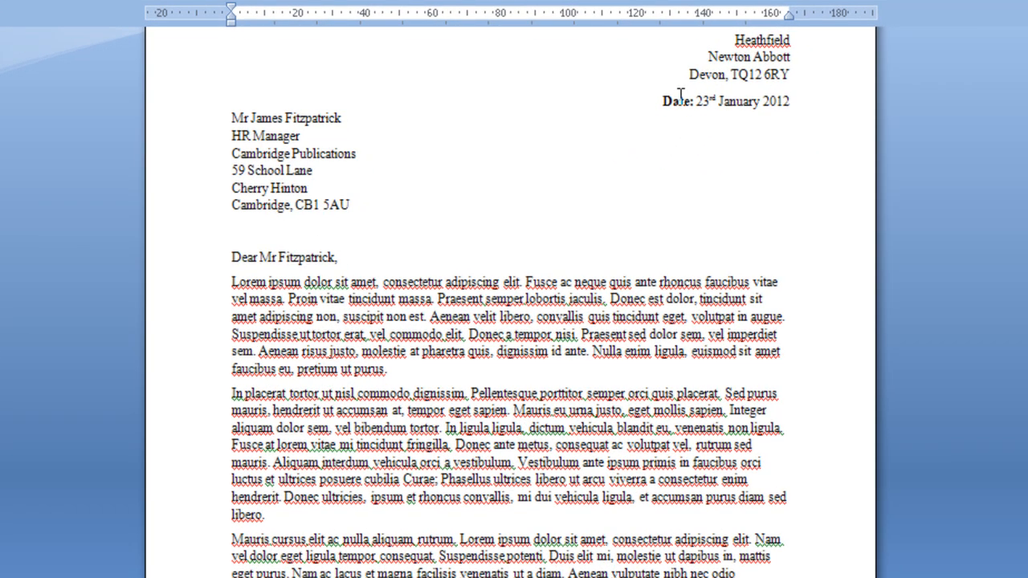
pyautogui.press('BackSpace')
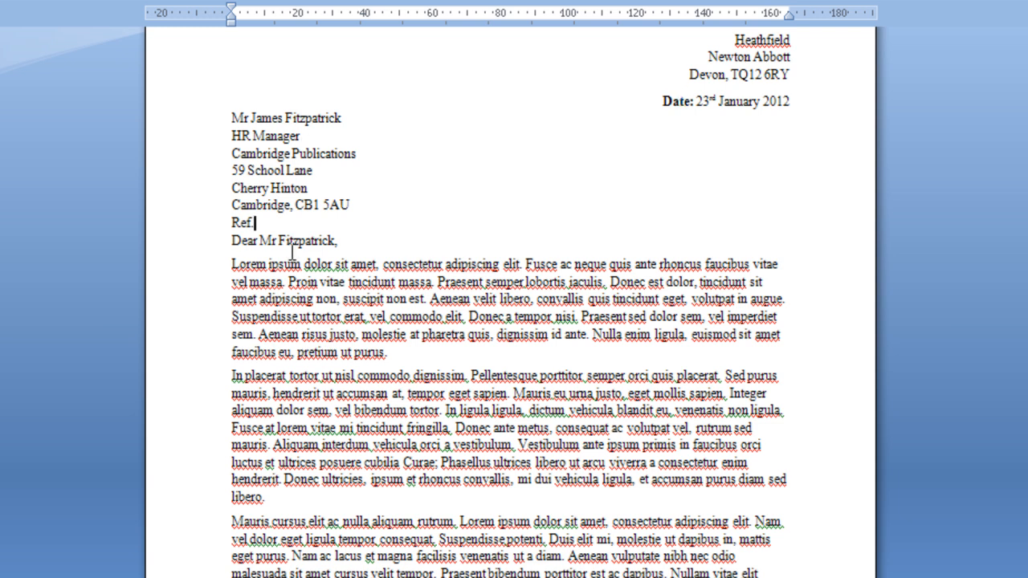
pyautogui.scroll(4, 290, 311)
pyautogui.write(': A')
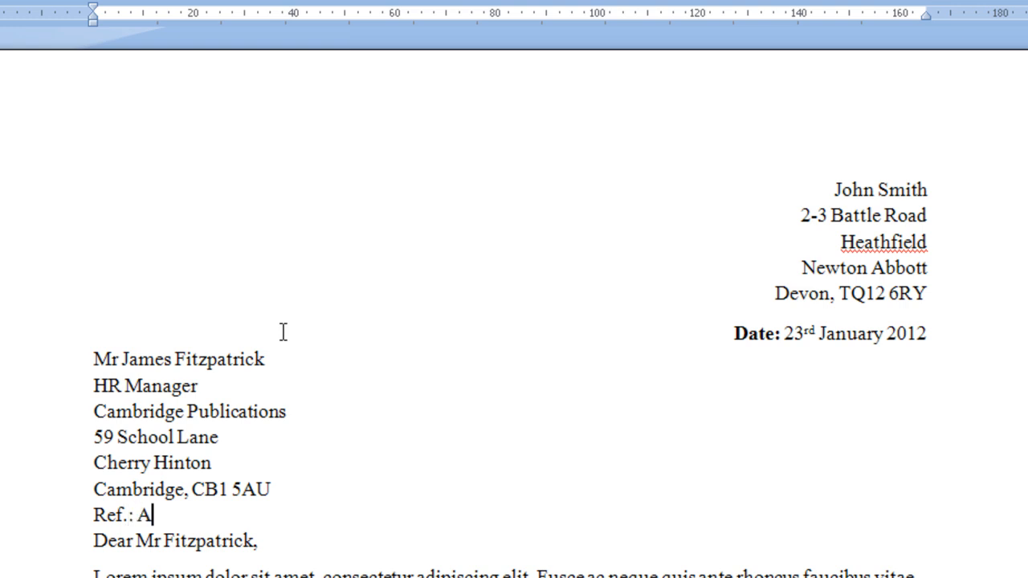
pyautogui.write('BD12345')
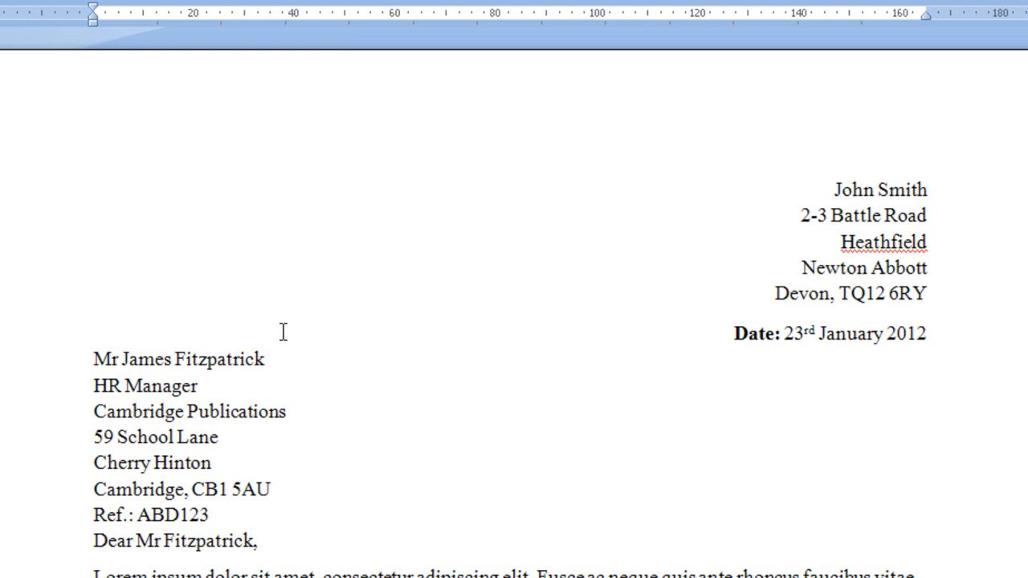
pyautogui.write(' 12')
pyautogui.moveTo(93, 515); pyautogui.dragTo(136, 515)
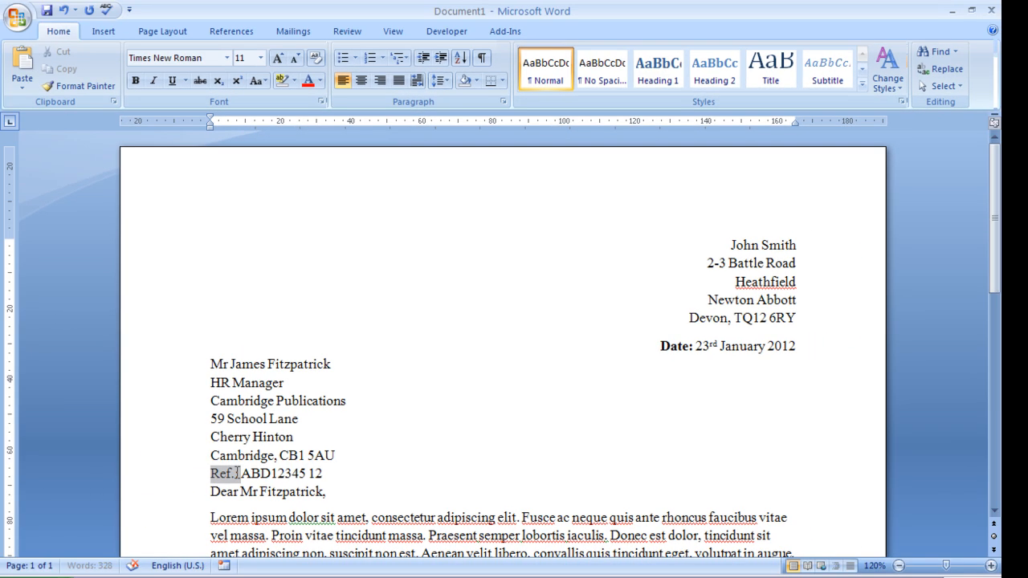
# - Bold the 'Ref.:' label and add spacing before and after the Ref line
pyautogui.click(135, 80)
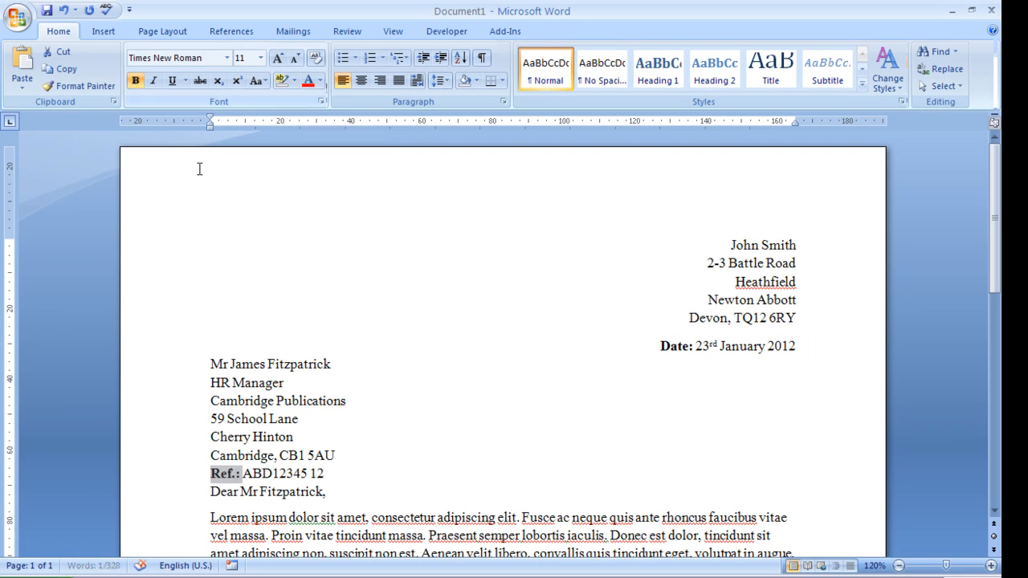
pyautogui.tripleClick(254, 474)
pyautogui.click(441, 82)
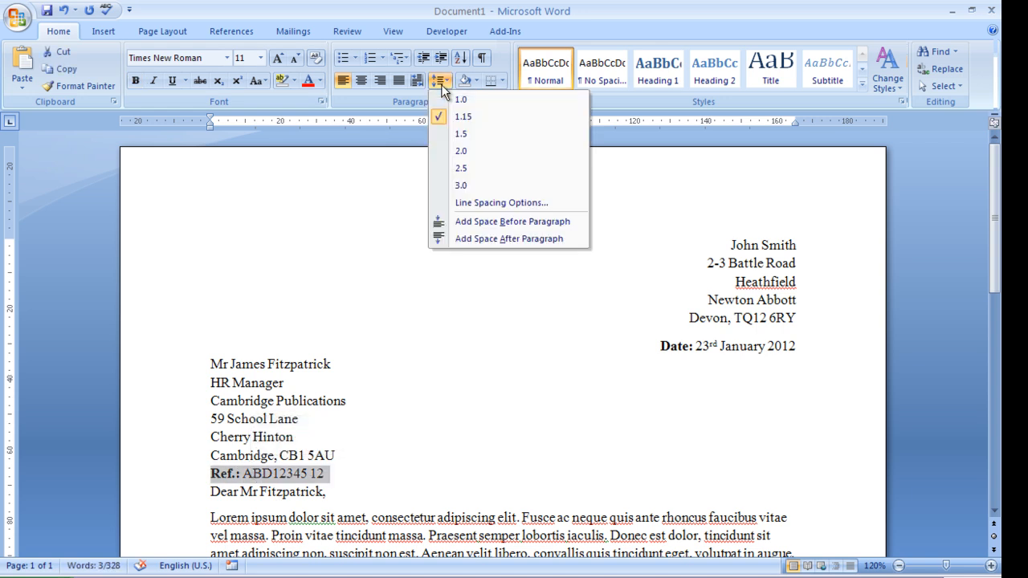
pyautogui.click(487, 203)
pyautogui.click(578, 278)
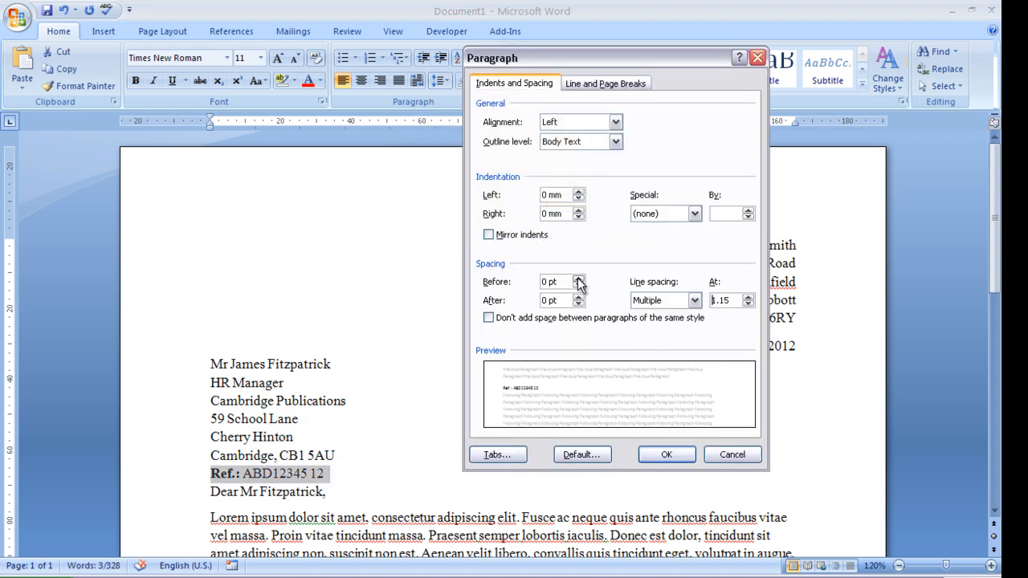
pyautogui.click(578, 297)
pyautogui.click(666, 455)
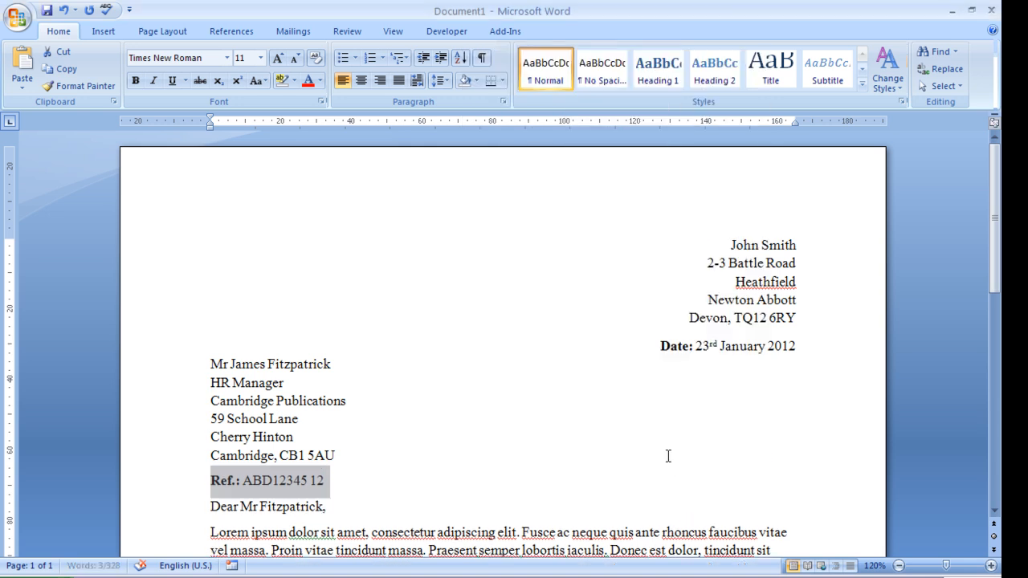
pyautogui.click(404, 495)
# - Raise the Ref line's Spacing After to 12 pt
pyautogui.scroll(-3, 404, 496)
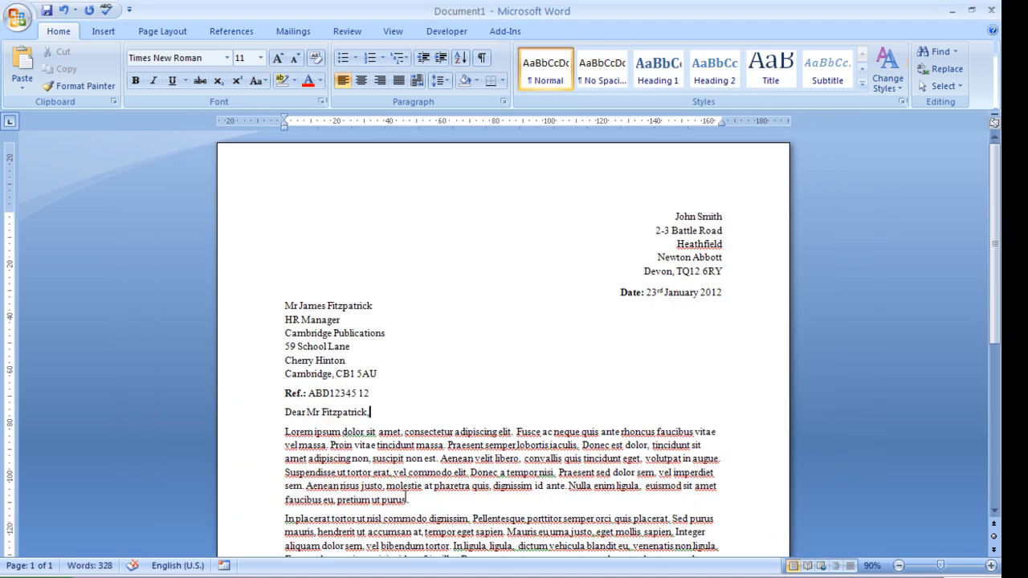
pyautogui.tripleClick(326, 393)
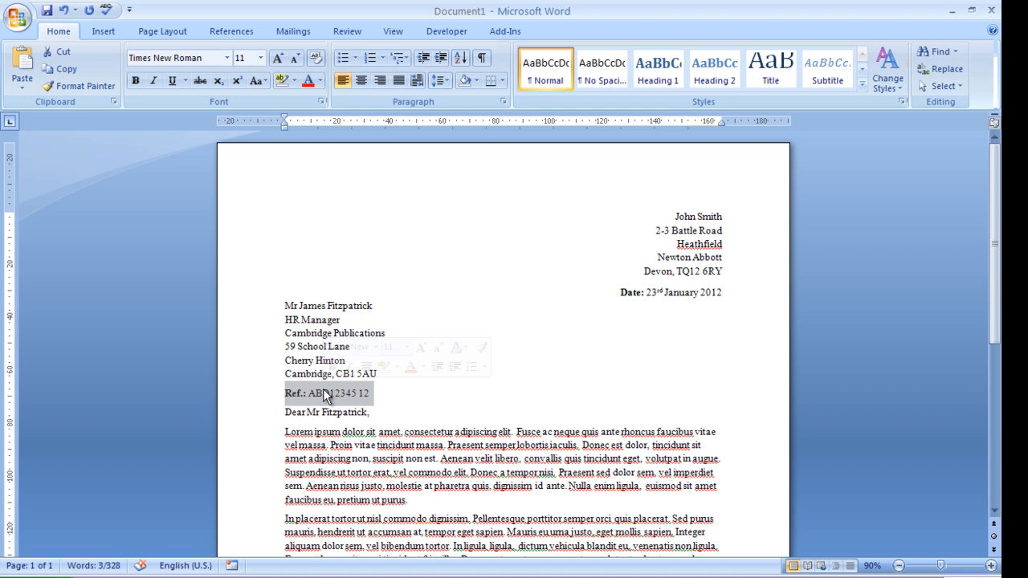
pyautogui.click(446, 81)
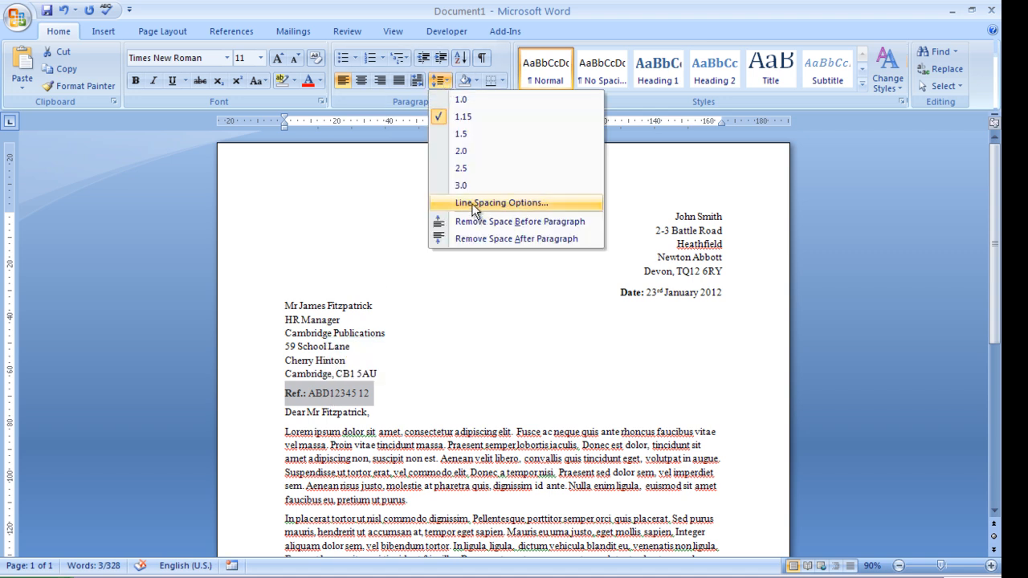
pyautogui.click(440, 202)
pyautogui.click(579, 299)
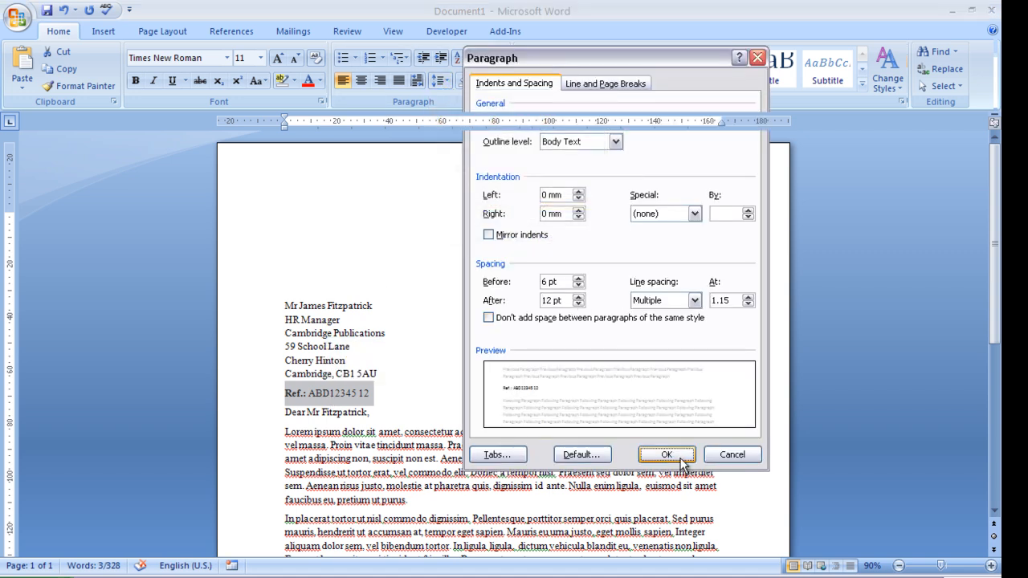
pyautogui.click(667, 455)
pyautogui.click(408, 505)
pyautogui.keyDown('ctrl'); pyautogui.scroll(-1, 551, 496); pyautogui.keyUp('ctrl')
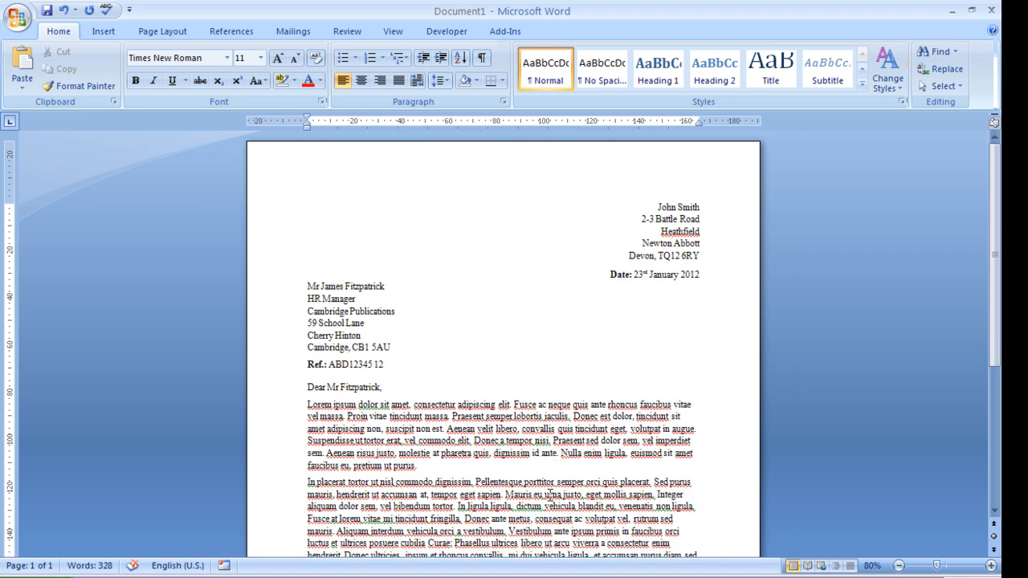
pyautogui.hotkey('ctrl', 'z')
pyautogui.click(507, 467)
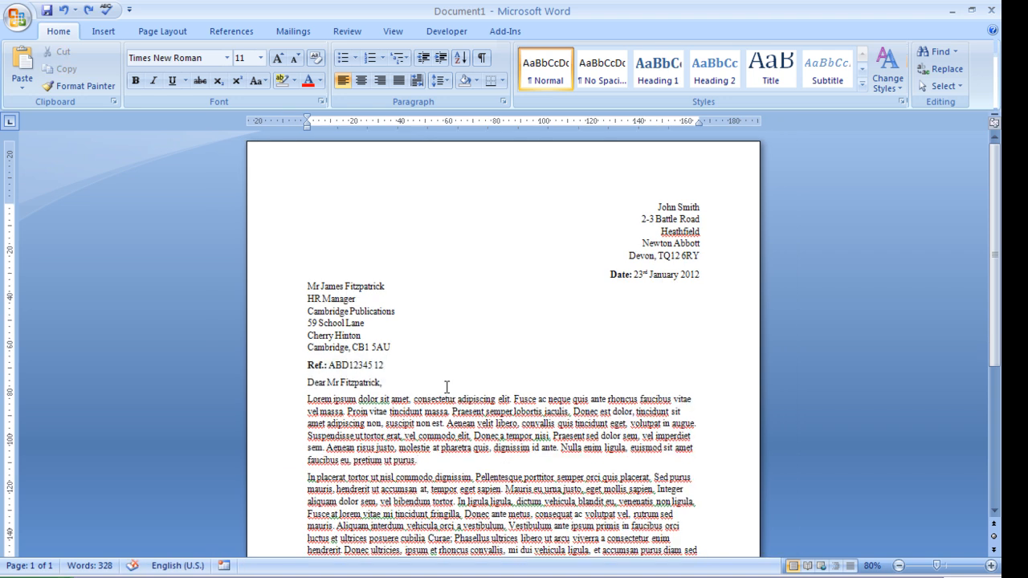
pyautogui.click(88, 9)
pyautogui.click(444, 388)
pyautogui.keyDown('ctrl'); pyautogui.scroll(-3, 470, 441); pyautogui.keyUp('ctrl')
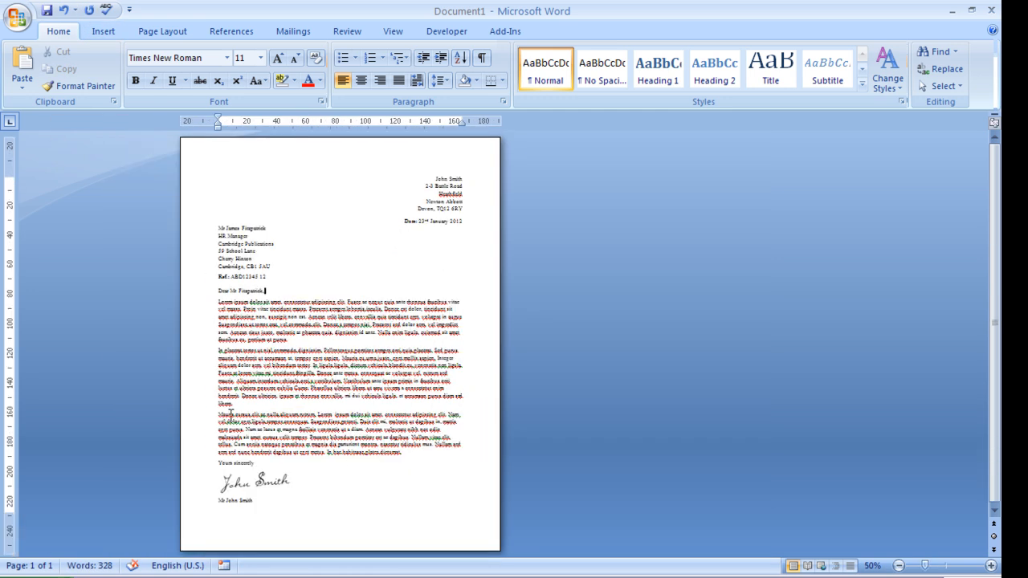
pyautogui.keyDown('ctrl'); pyautogui.scroll(5, 231, 414); pyautogui.keyUp('ctrl')
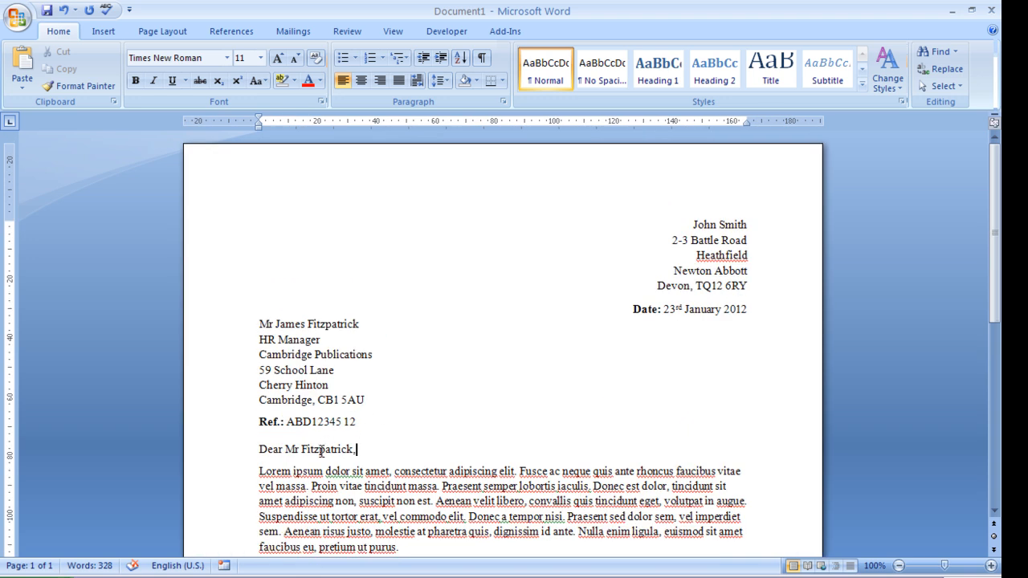
pyautogui.scroll(-8, 321, 451)
pyautogui.doubleClick(312, 379)
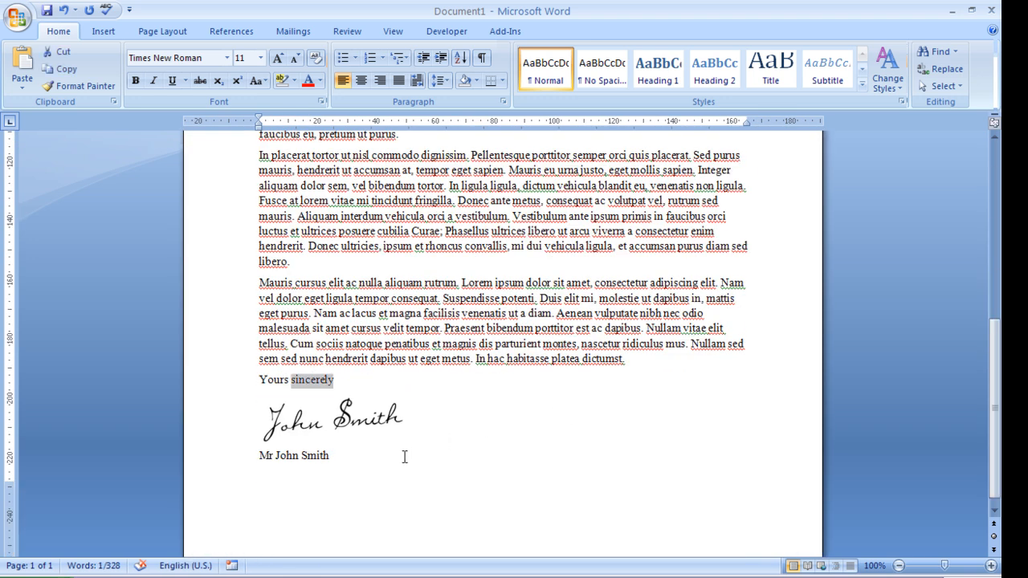
pyautogui.scroll(6, 404, 457)
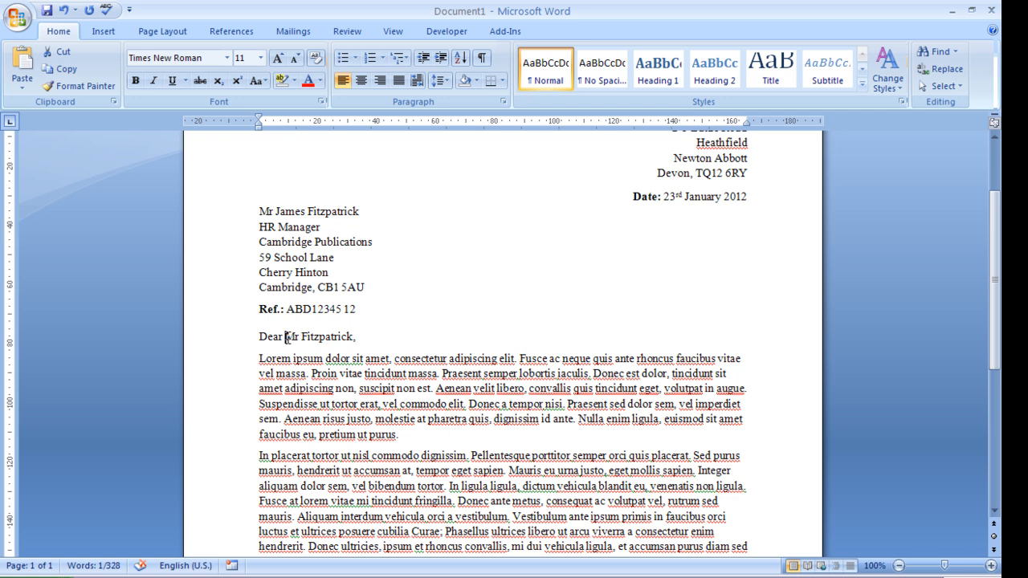
pyautogui.moveTo(286, 337); pyautogui.dragTo(355, 338)
pyautogui.click(257, 211)
pyautogui.moveTo(257, 211); pyautogui.dragTo(353, 211)
pyautogui.click(330, 339)
pyautogui.scroll(-3, 352, 423)
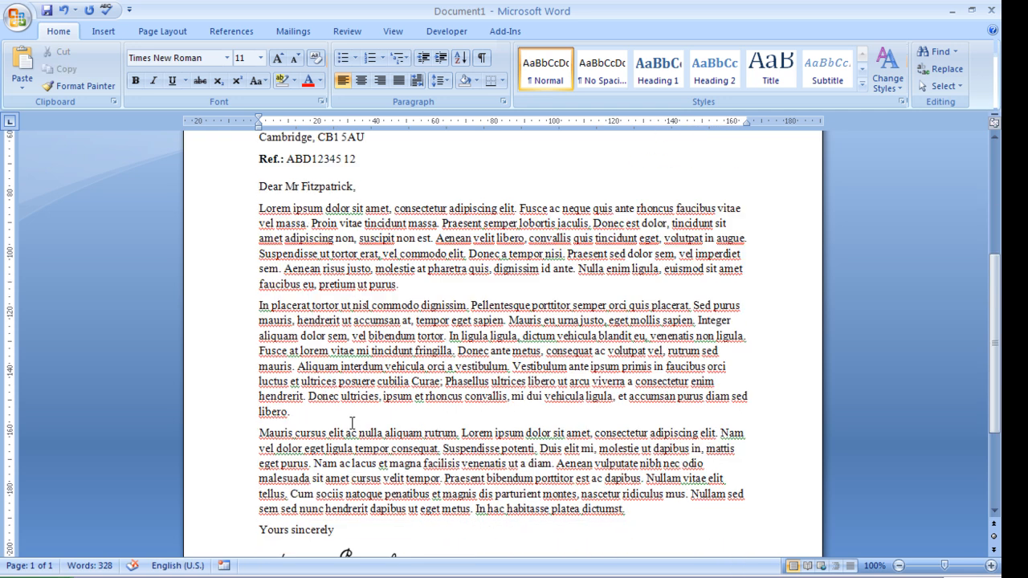
pyautogui.doubleClick(306, 529)
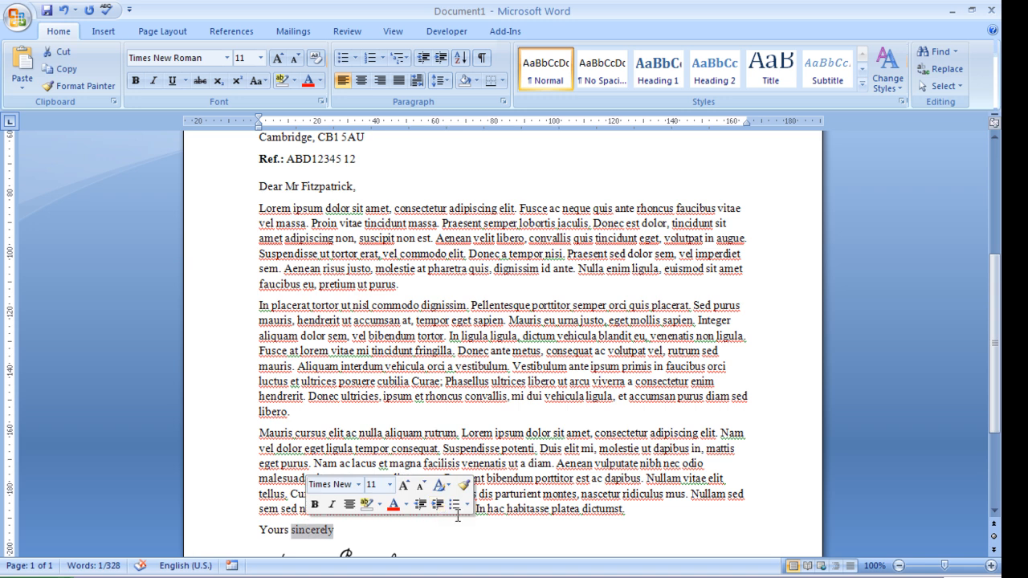
pyautogui.scroll(2, 306, 308)
pyautogui.moveTo(294, 267); pyautogui.dragTo(352, 265)
# - Change the greeting to 'Dear Sir/Madam,'
pyautogui.write('Sir')
pyautogui.press('Delete')
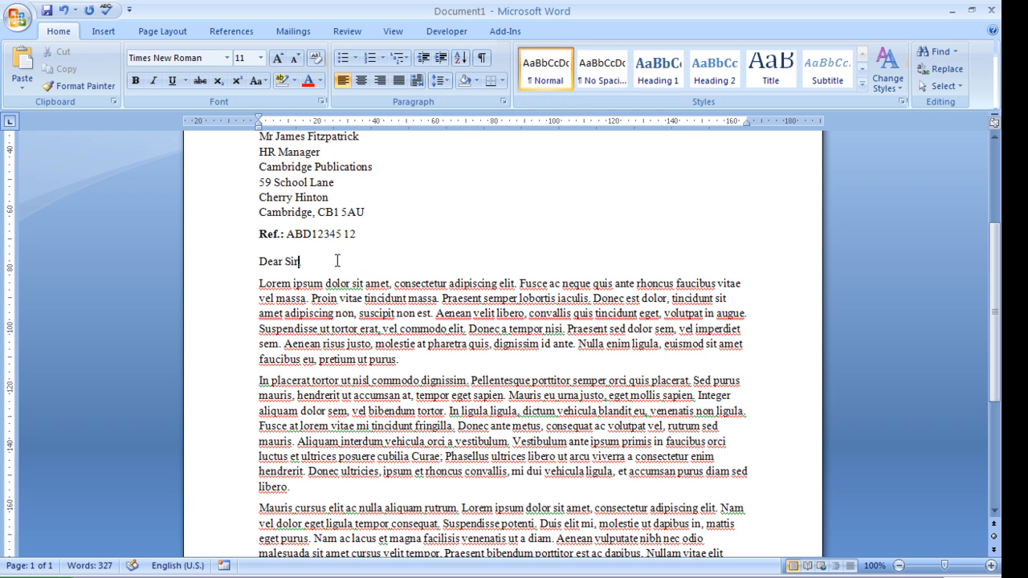
pyautogui.write('/Madam,')
# - Replace 'sincerely' with 'faithfully' in the closing
pyautogui.scroll(-5, 446, 415)
pyautogui.doubleClick(304, 380)
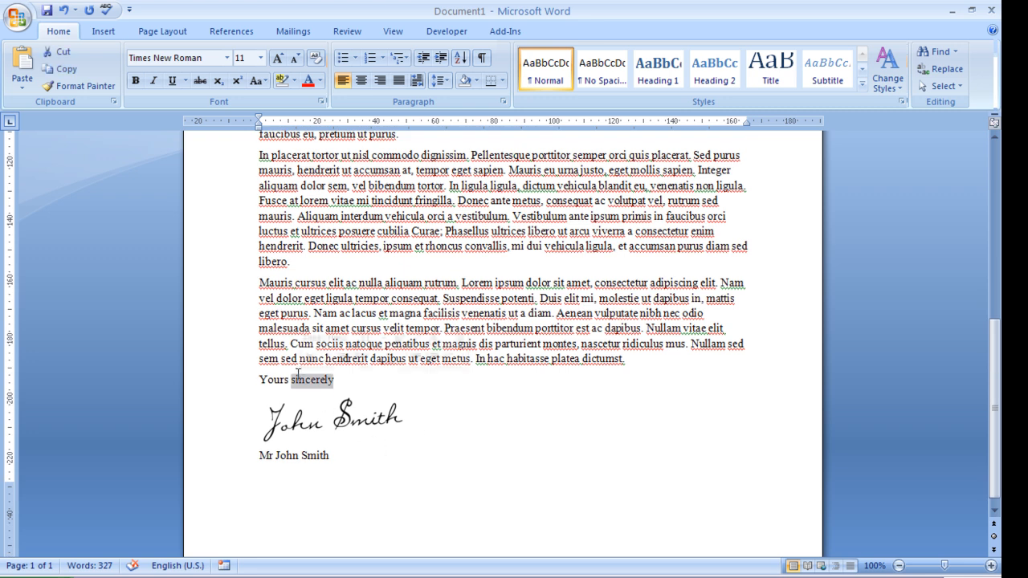
pyautogui.write('faithfully')
# - Scroll through the letter to review the new greeting and closing
pyautogui.scroll(4, 351, 398)
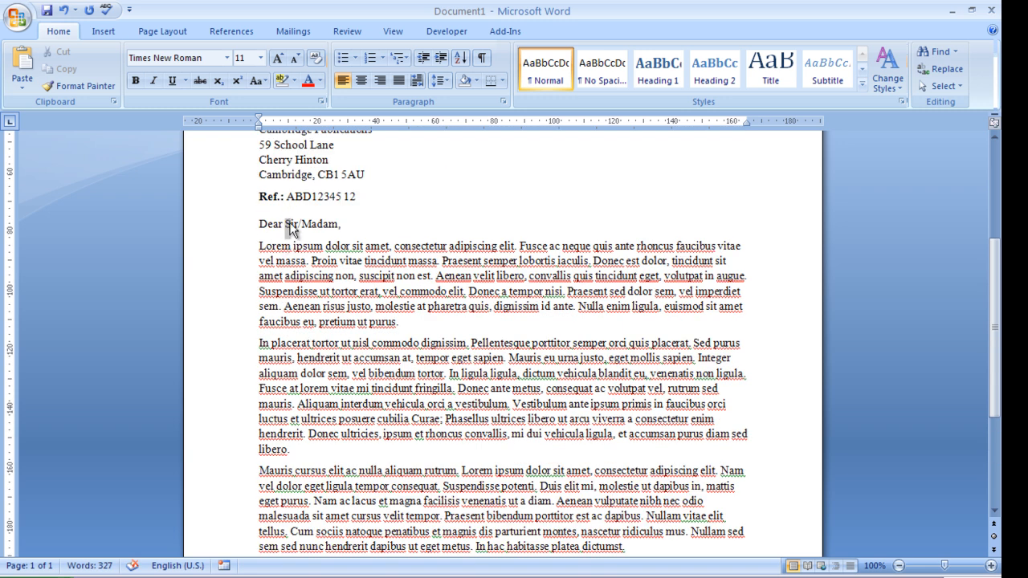
pyautogui.doubleClick(290, 224)
pyautogui.scroll(-3, 307, 408)
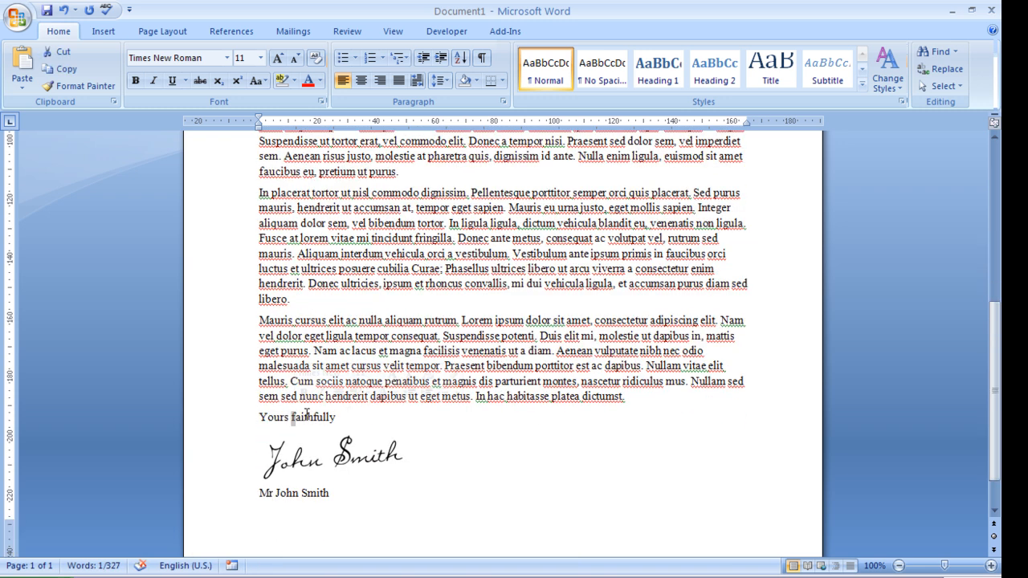
pyautogui.scroll(4, 342, 394)
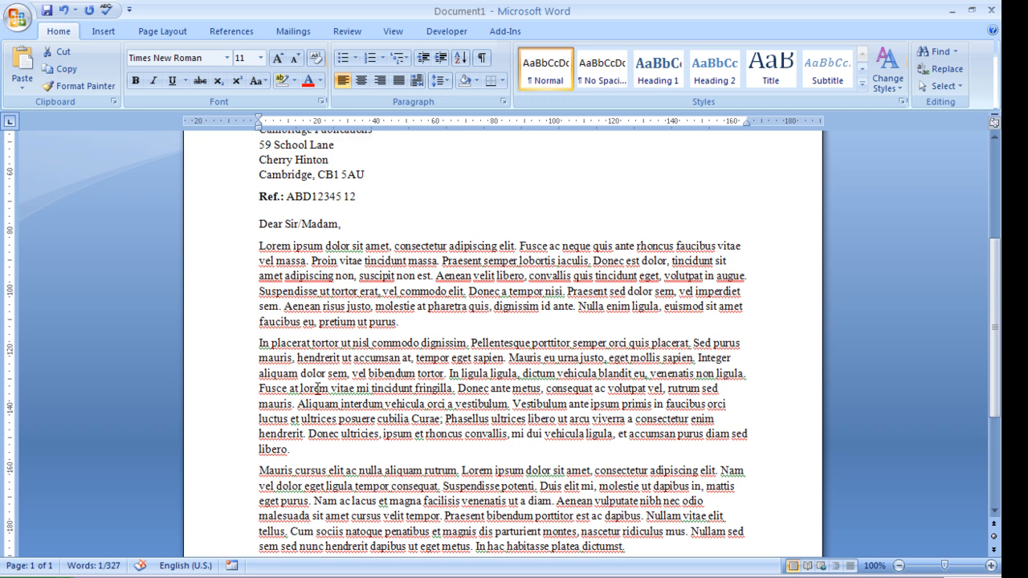
pyautogui.scroll(-2, 318, 389)
pyautogui.keyDown('ctrl'); pyautogui.scroll(-2, 317, 389); pyautogui.keyUp('ctrl')
pyautogui.scroll(6, 378, 377)
pyautogui.click(497, 414)
pyautogui.click(419, 270)
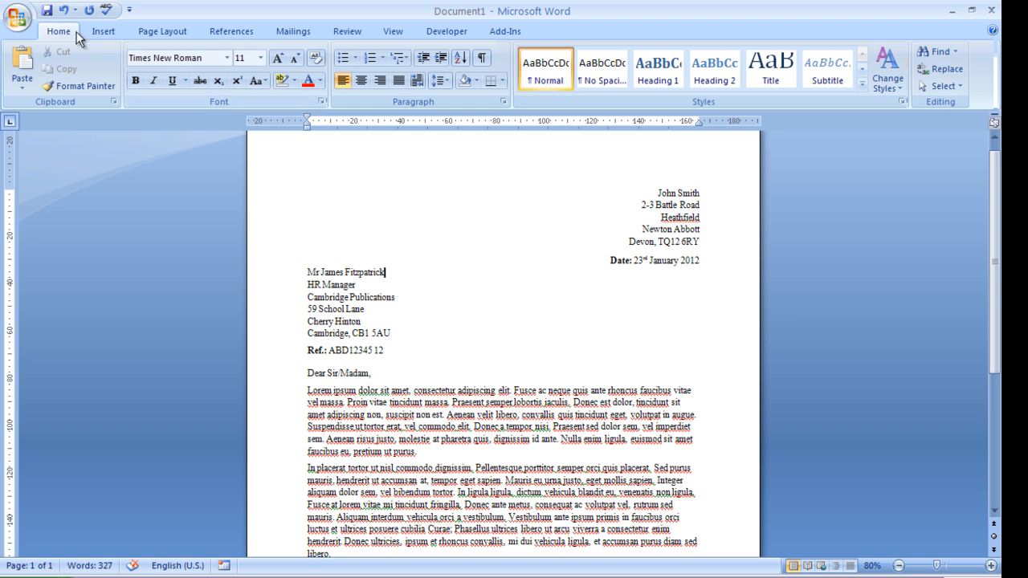
# - Undo the last two edits, restoring the recipient-name greeting and the 'Yours sincerely' closing
pyautogui.click(64, 10)
pyautogui.click(65, 10)
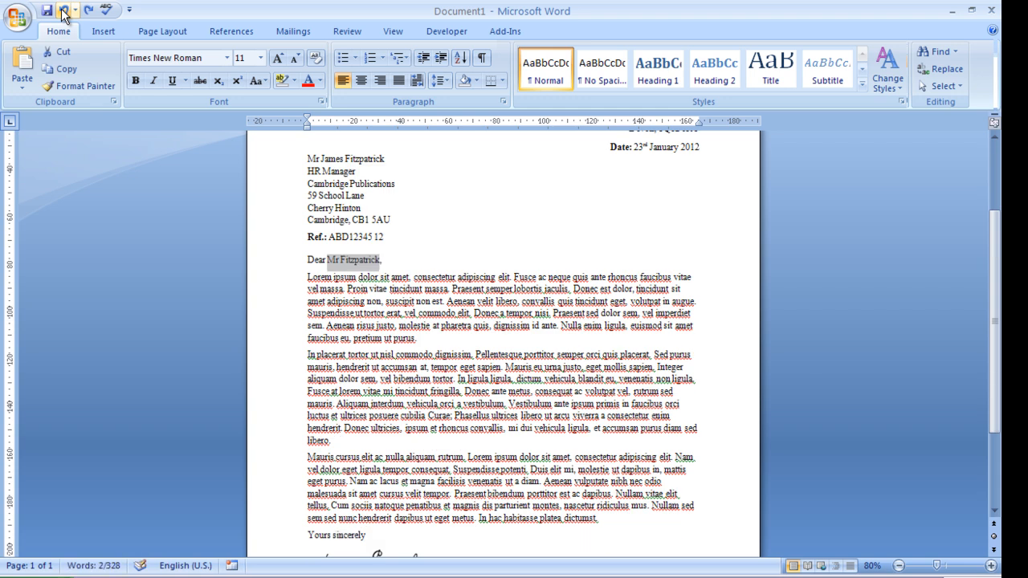
pyautogui.click(414, 415)
pyautogui.scroll(3, 510, 441)
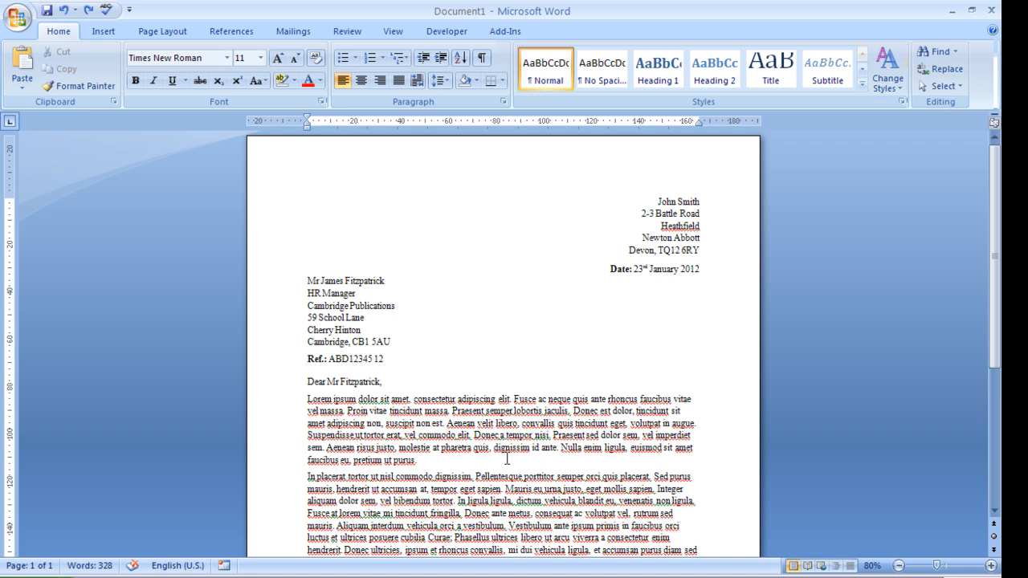
pyautogui.scroll(-6, 507, 460)
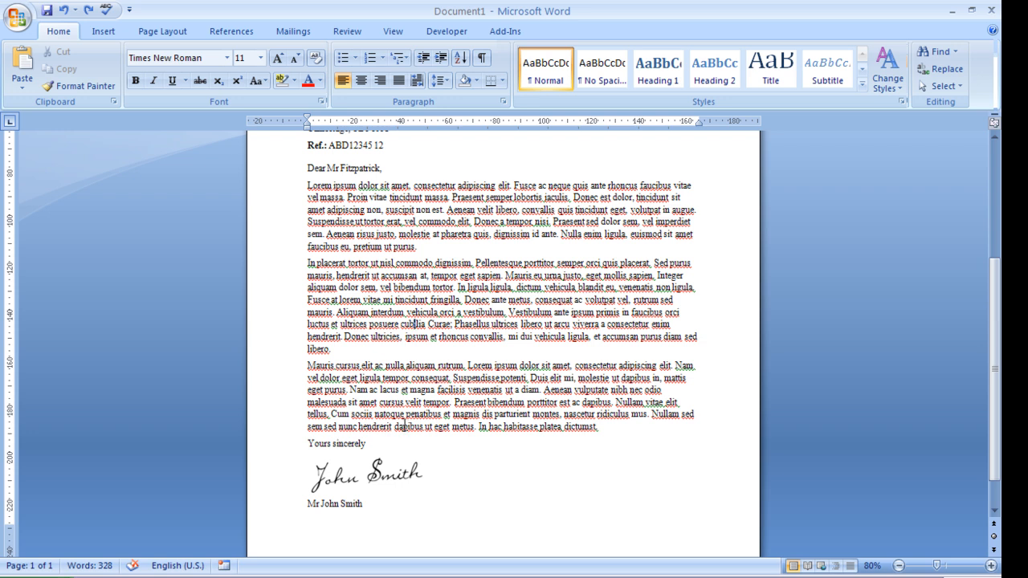
pyautogui.scroll(5, 403, 423)
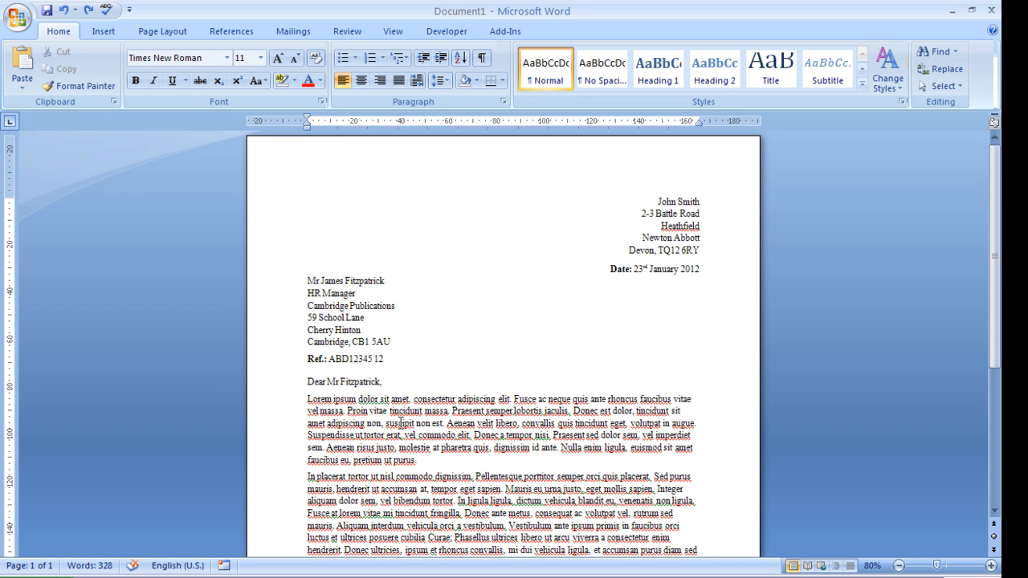
pyautogui.keyDown('ctrl'); pyautogui.scroll(2, 401, 423); pyautogui.keyUp('ctrl')
pyautogui.scroll(10, 378, 405)
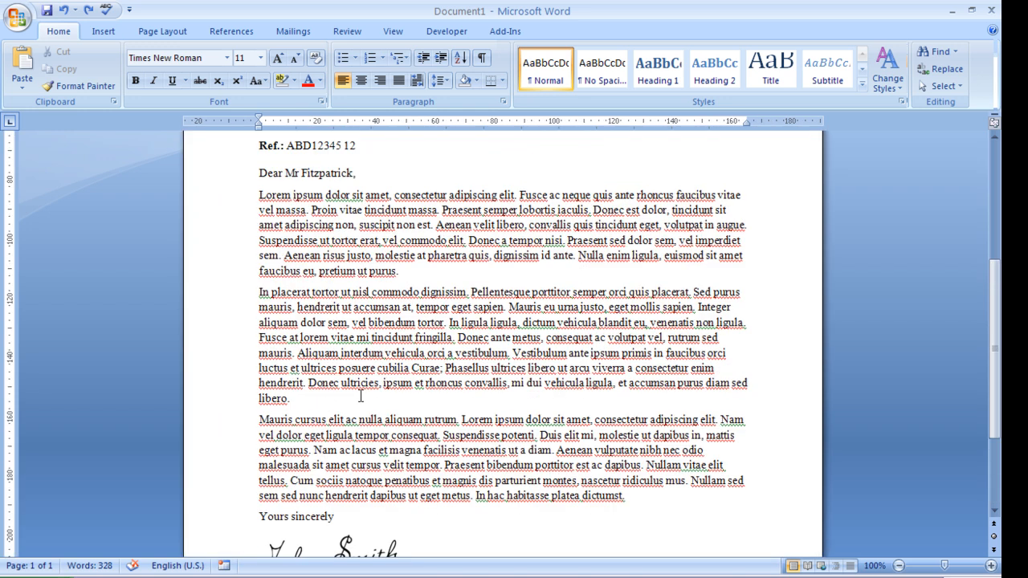